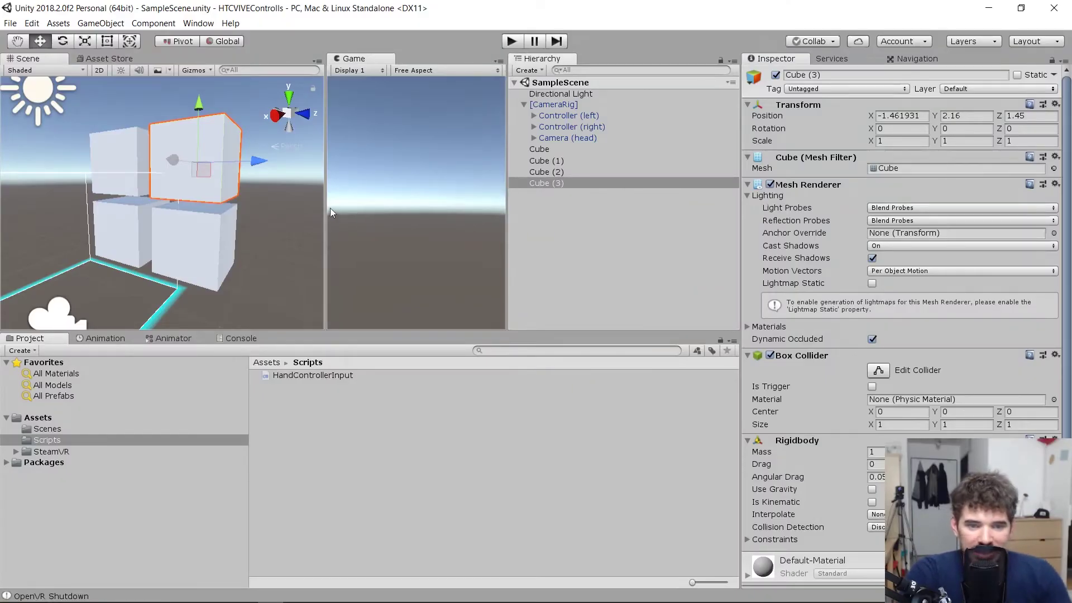
# Drag the Unity panel dividers to widen the Game view and narrow the Hierarchy beside the Scene view
pyautogui.moveTo(326, 207); pyautogui.dragTo(310, 208)
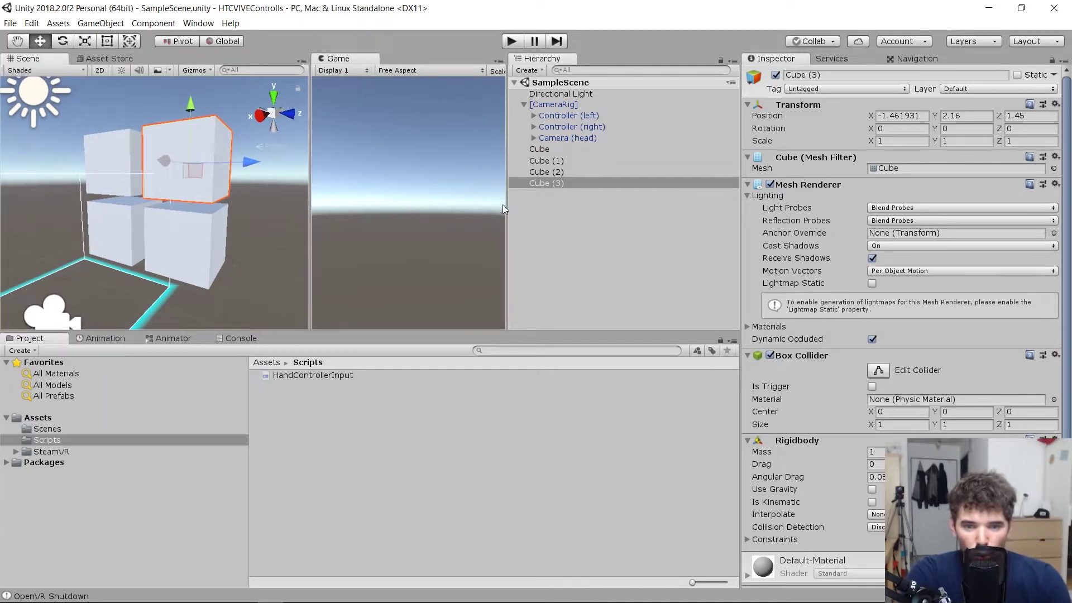
pyautogui.moveTo(505, 204); pyautogui.dragTo(538, 204)
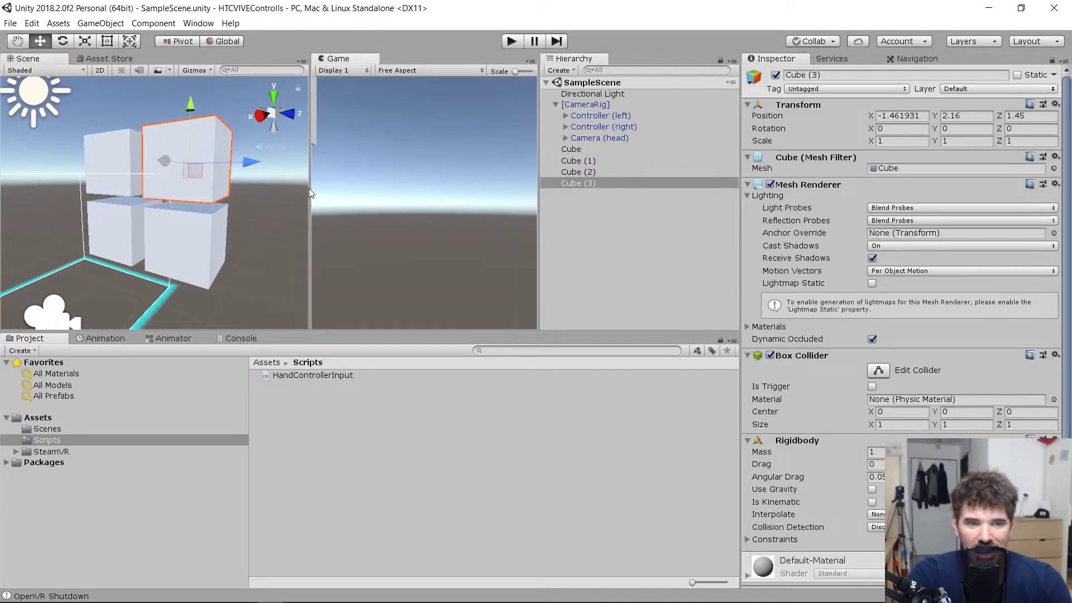
pyautogui.moveTo(310, 188); pyautogui.dragTo(333, 188)
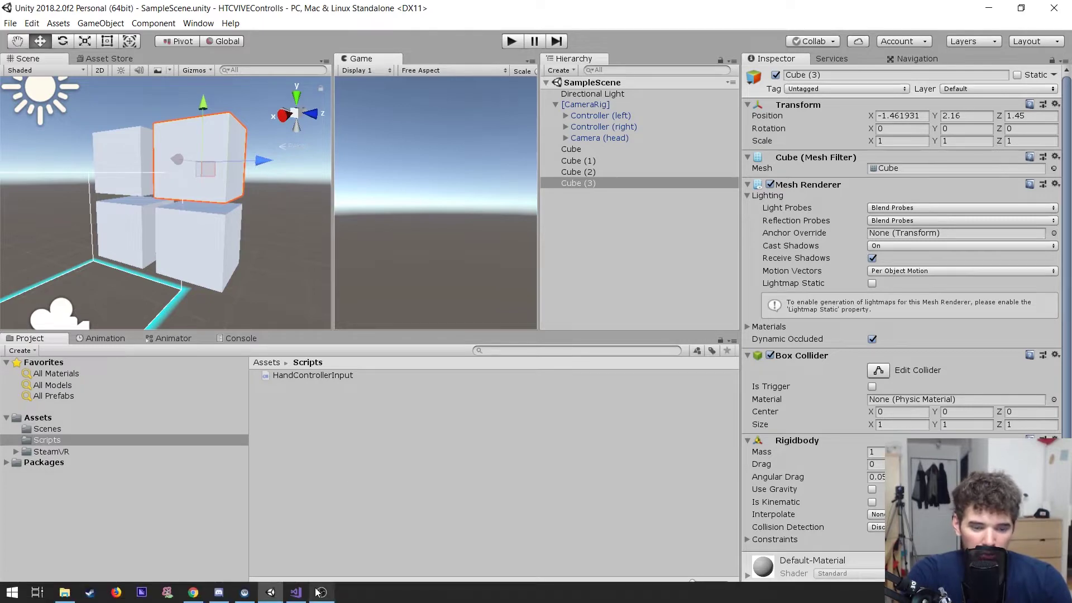
# Bring Visual Studio forward and scroll HandControllerInput.cs from GetPressDown to the release comment
pyautogui.click(302, 592)
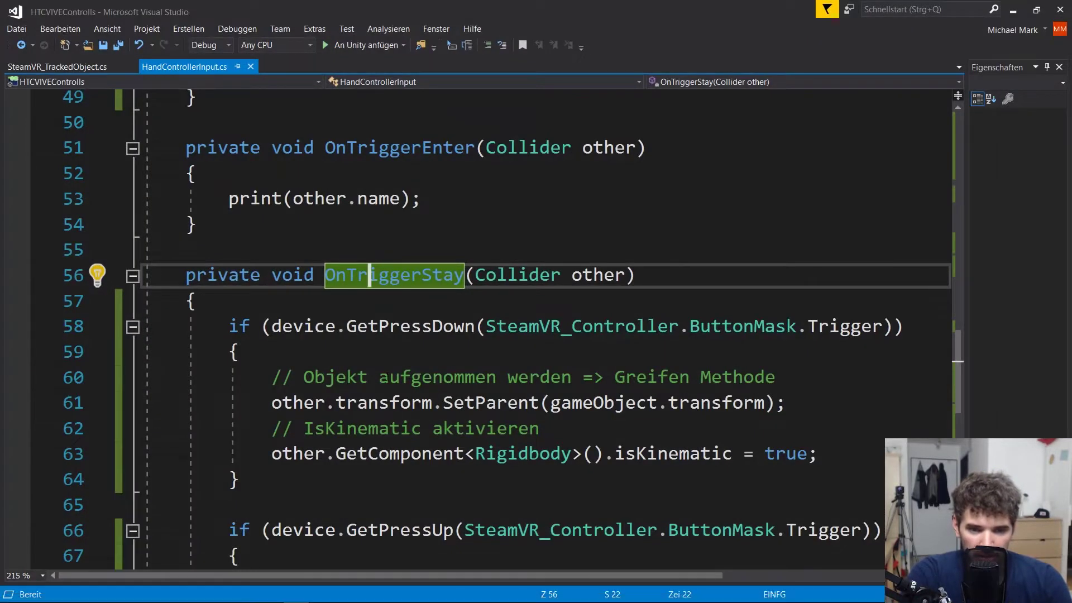
pyautogui.click(401, 320)
pyautogui.scroll(-2, 406, 334)
pyautogui.scroll(-1, 406, 333)
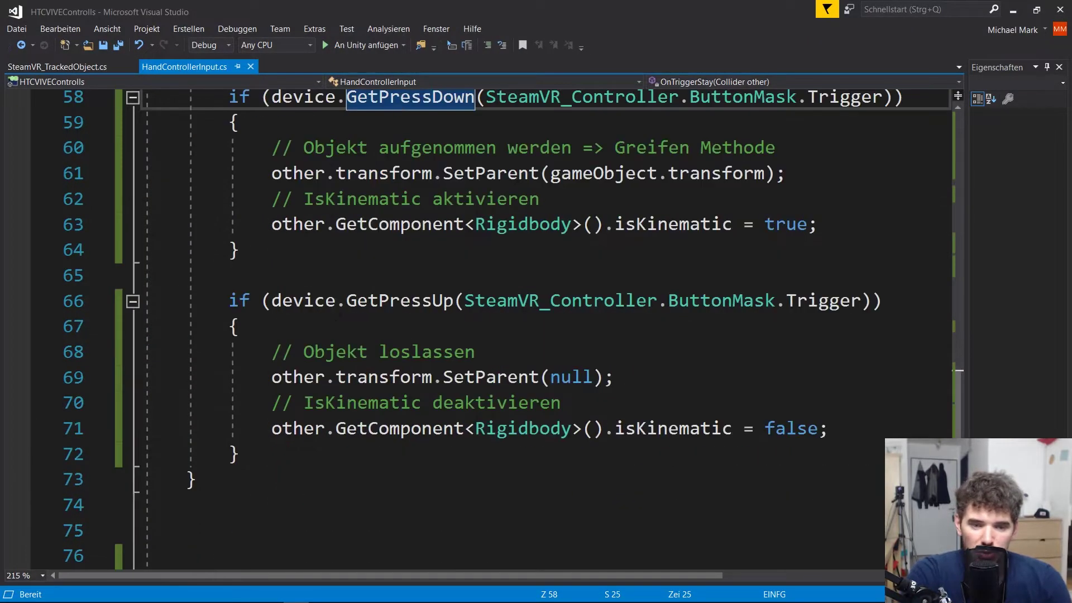
pyautogui.click(475, 352)
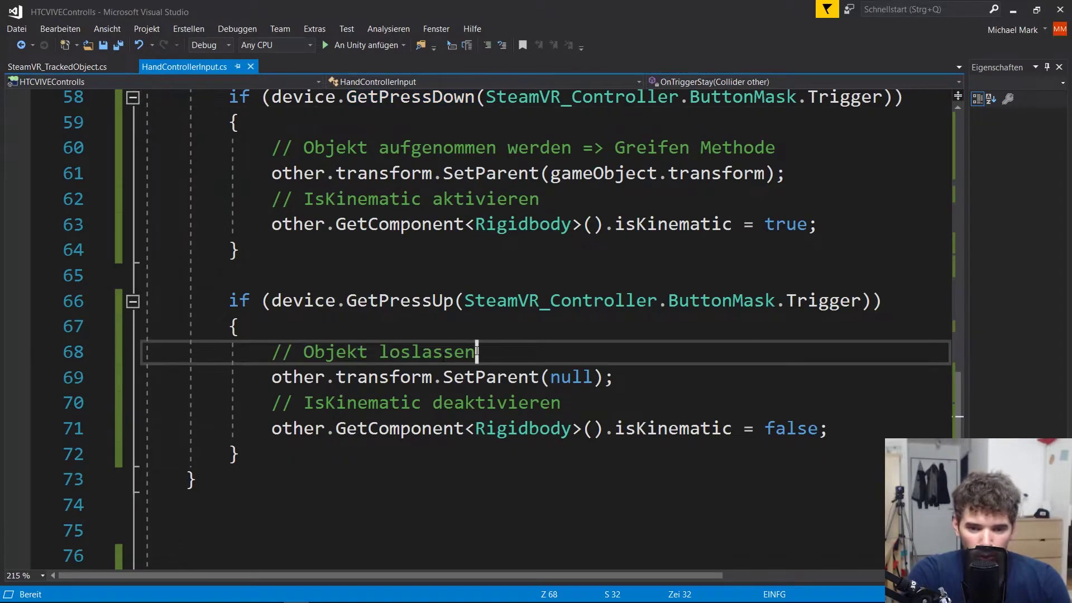
pyautogui.scroll(-1, 477, 352)
# Review release lines 68–71, including the isKinematic line and its GetComponent<Rigidbody>() call
pyautogui.moveTo(283, 276); pyautogui.dragTo(840, 355)
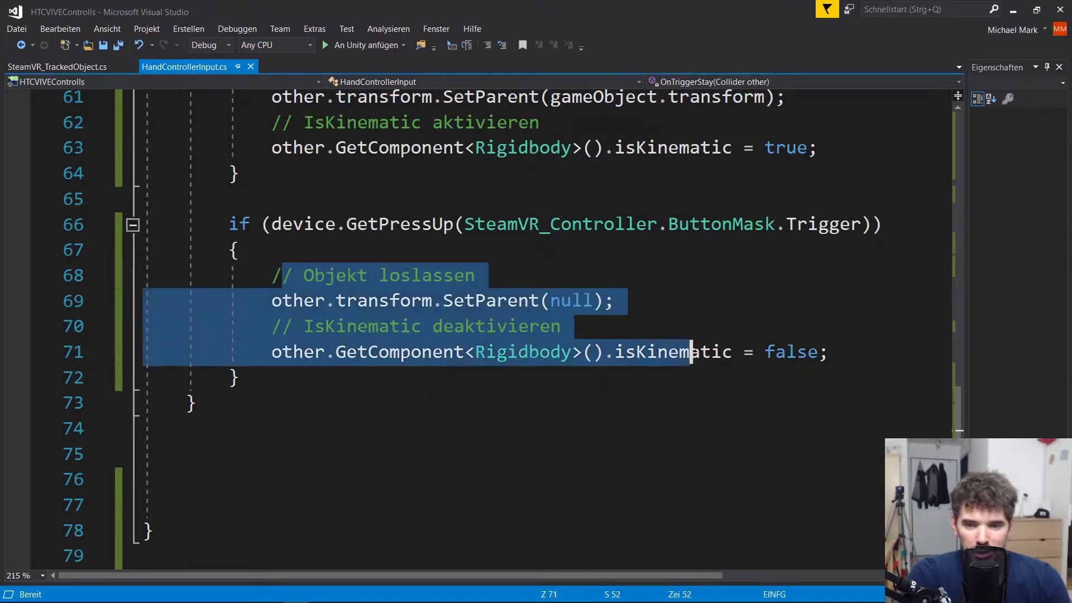
pyautogui.click(839, 356)
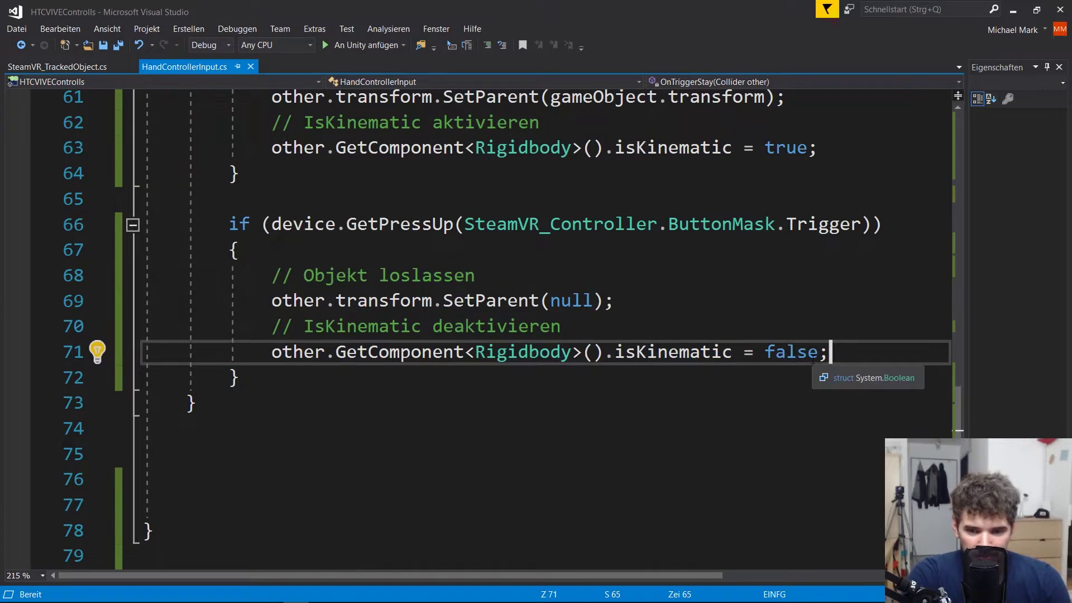
pyautogui.scroll(-1, 840, 356)
pyautogui.moveTo(249, 250); pyautogui.dragTo(819, 275)
pyautogui.click(829, 278)
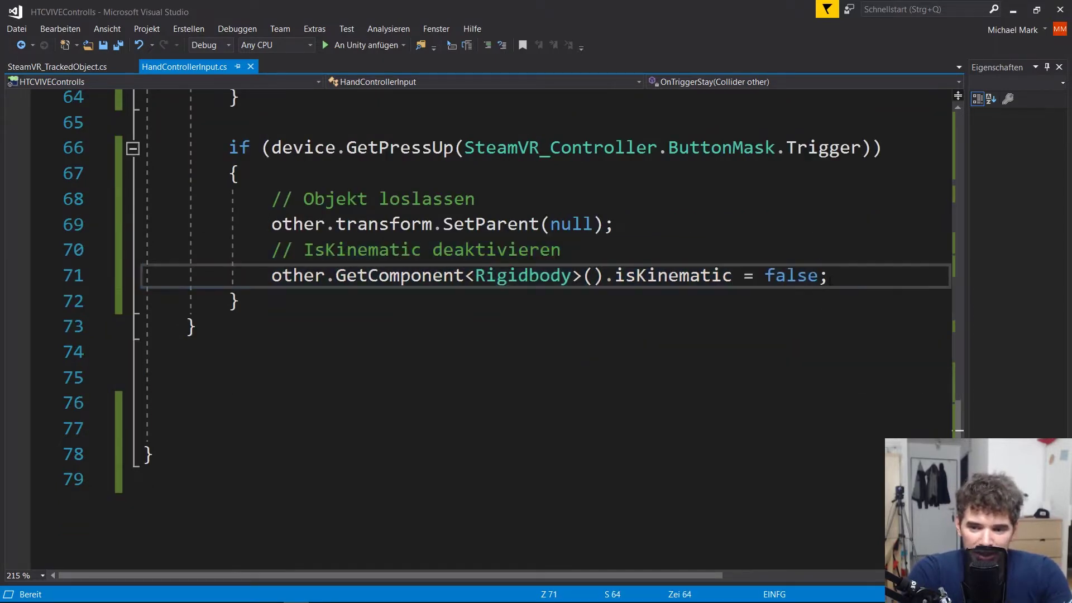
pyautogui.moveTo(336, 275); pyautogui.dragTo(603, 275)
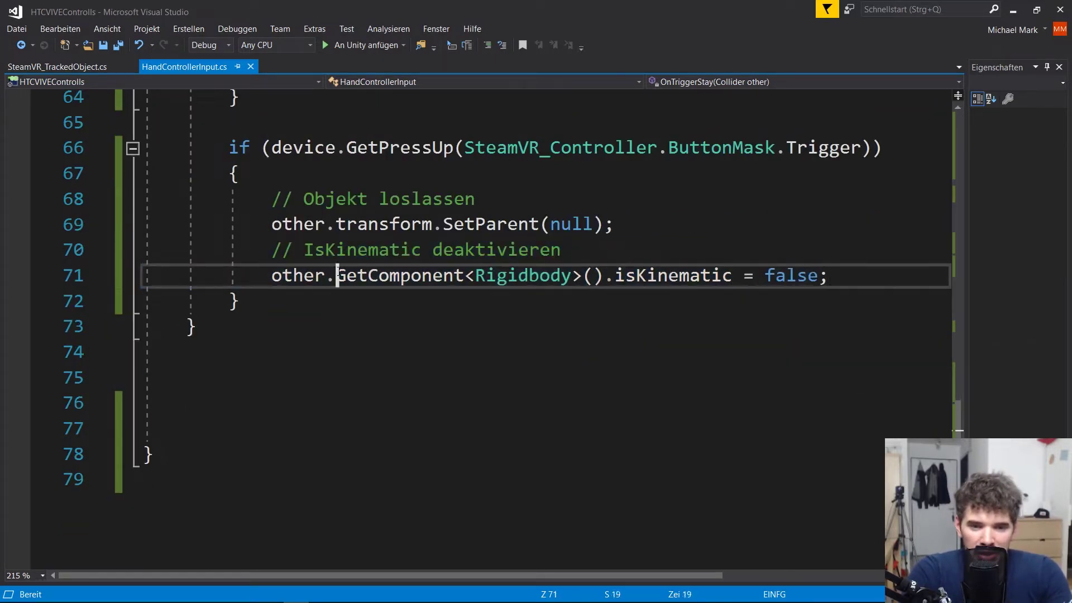
pyautogui.click(596, 274)
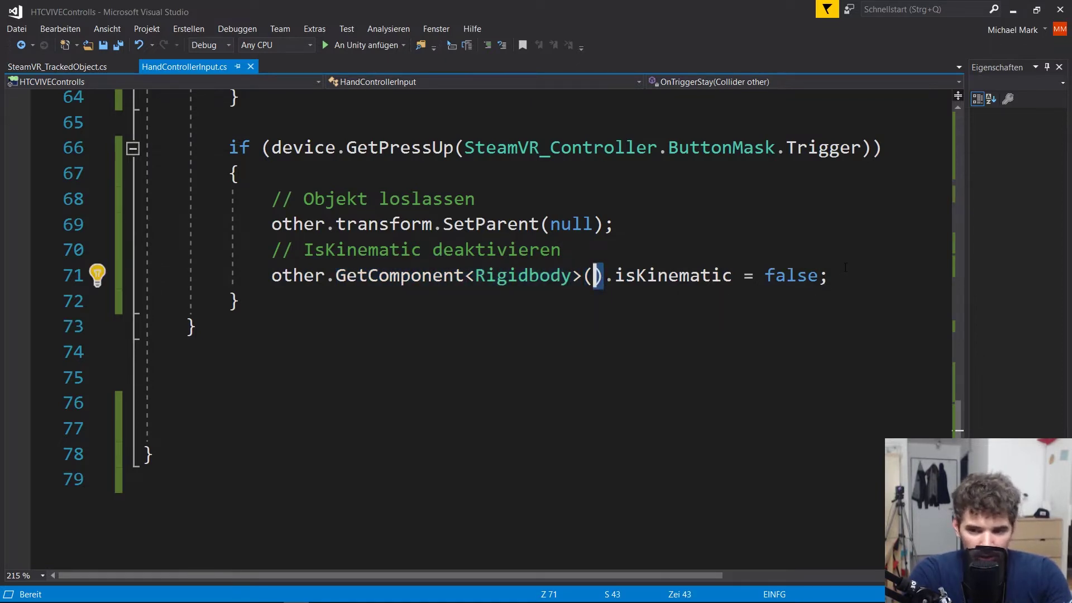
pyautogui.click(580, 253)
# Add 'Rigidbody myRb = other.GetComponent<Rigidbody>();' below the release comment and save
pyautogui.press('Return')
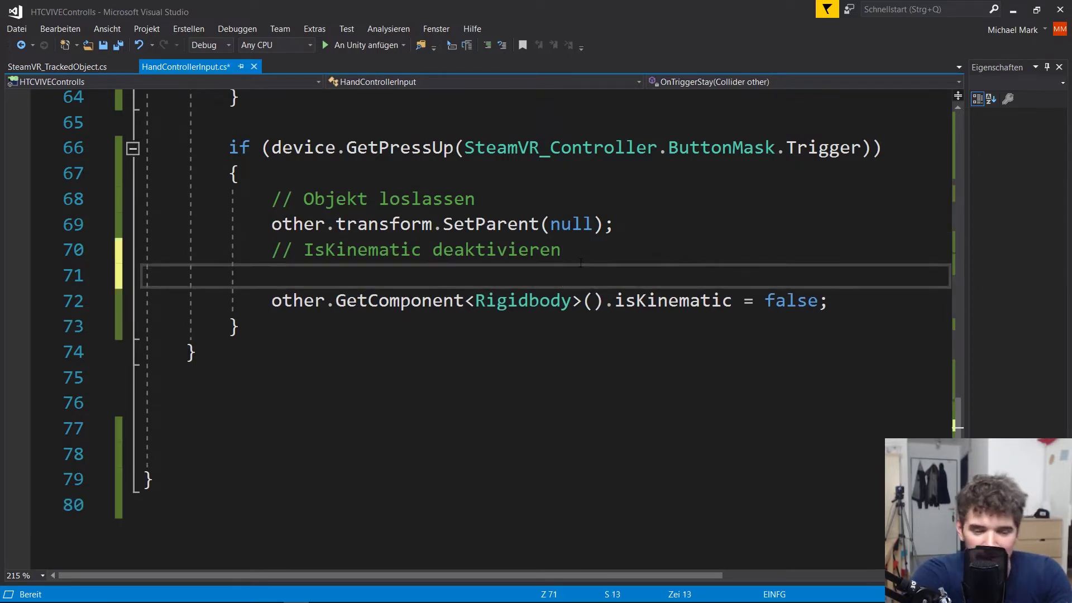
pyautogui.write('R')
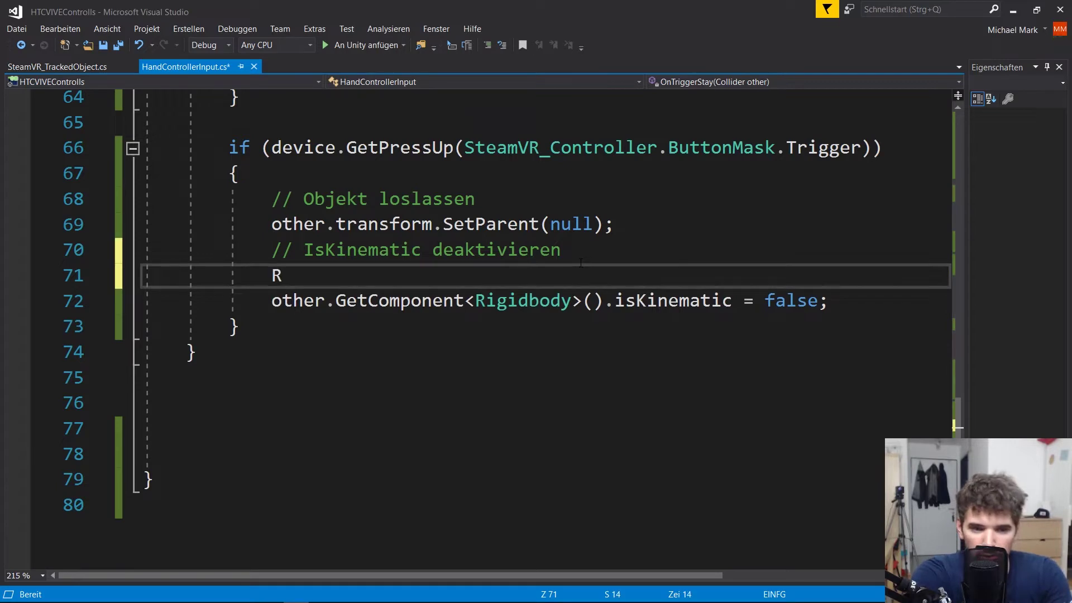
pyautogui.write('igi')
pyautogui.press('Tab')
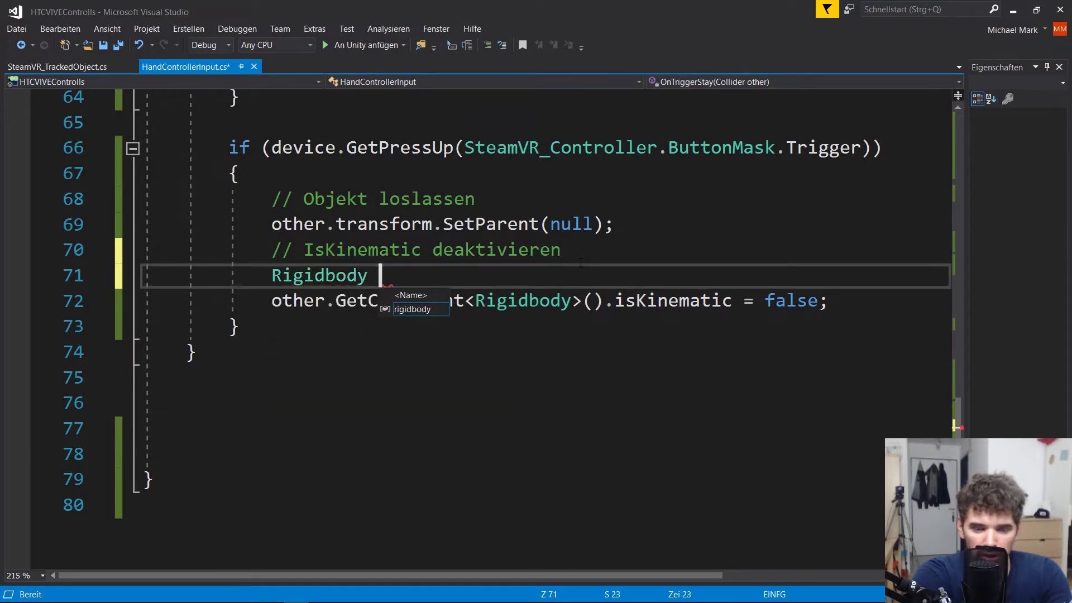
pyautogui.write('myRb')
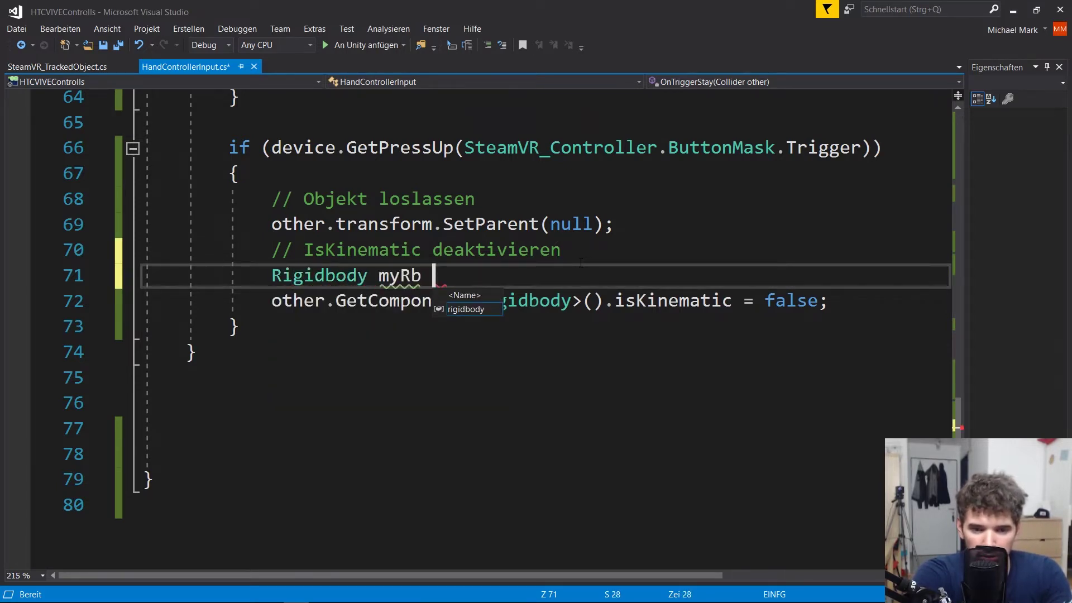
pyautogui.write(' =')
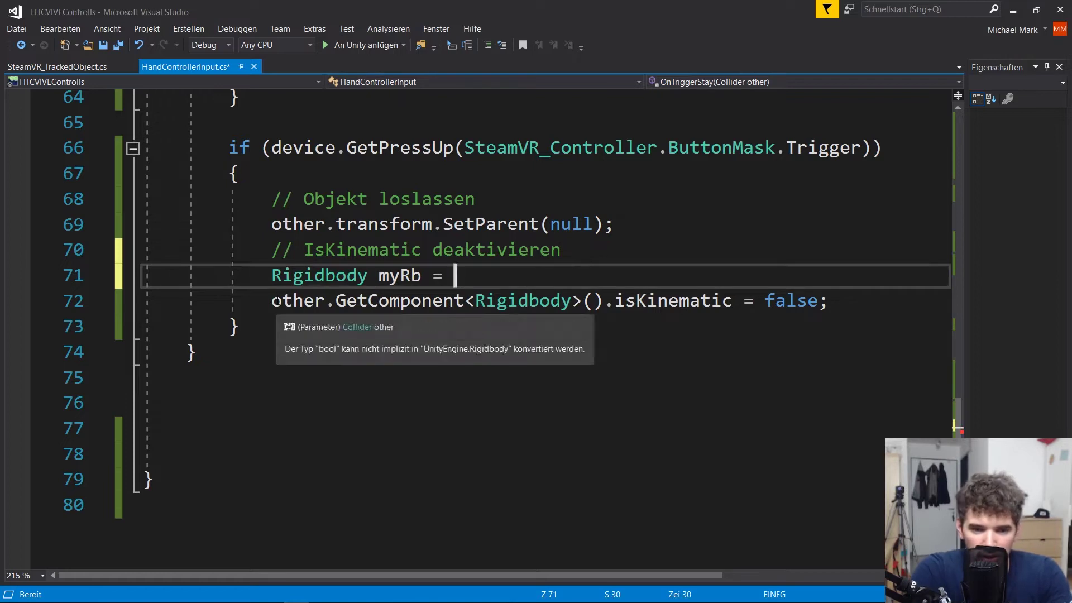
pyautogui.moveTo(271, 301); pyautogui.dragTo(604, 301)
pyautogui.hotkey('ctrl', 'c')
pyautogui.click(454, 275)
pyautogui.hotkey('ctrl', 'v')
pyautogui.click(556, 275)
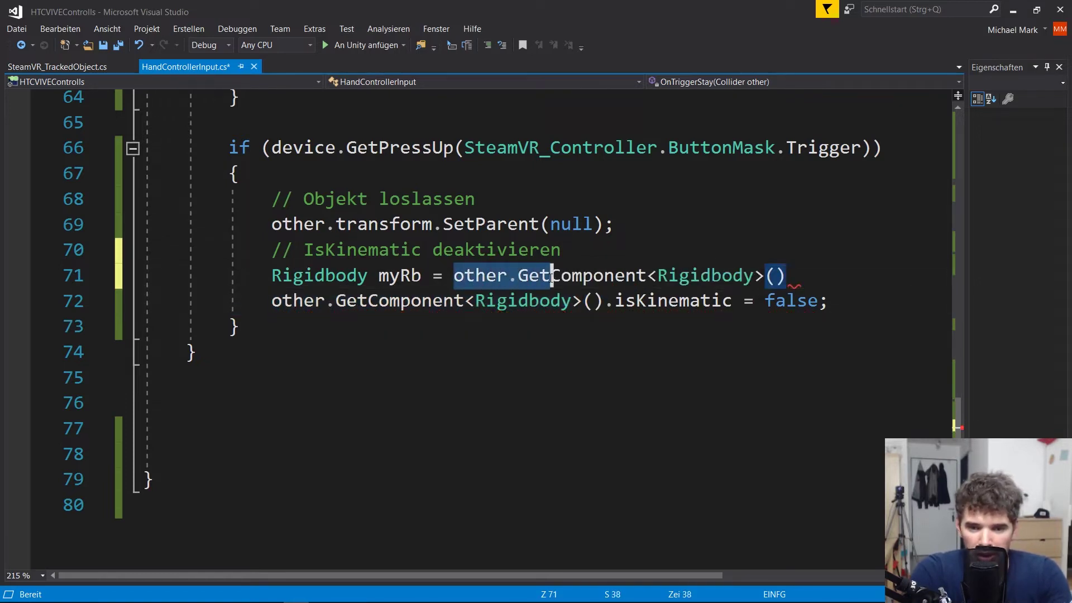
pyautogui.click(833, 272)
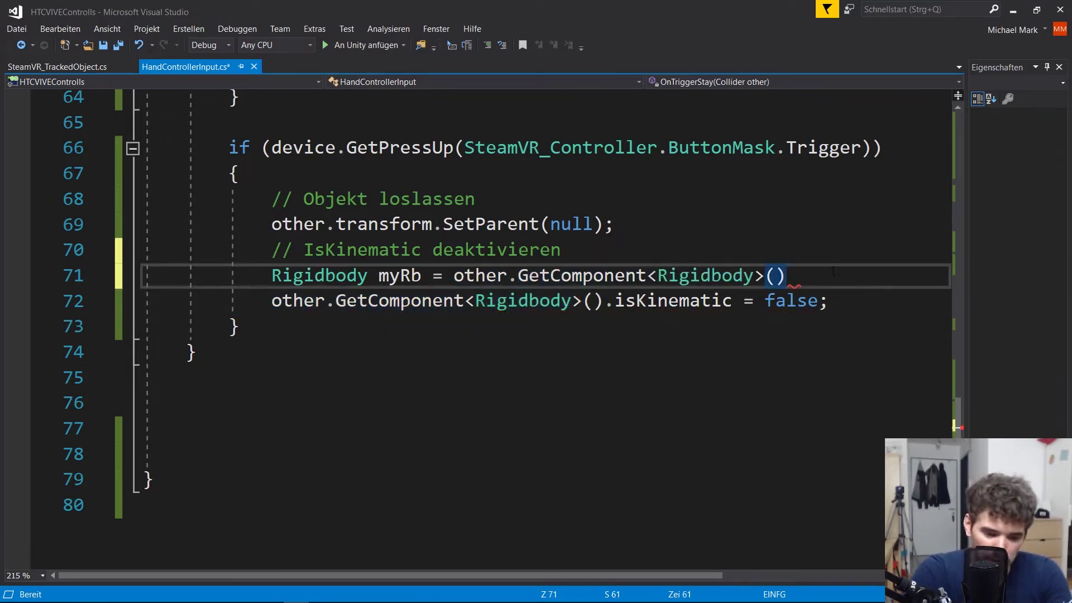
pyautogui.write(';')
pyautogui.hotkey('ctrl', 's')
# Change the next line to 'myRb.isKinematic = false;', save, and start a new line
pyautogui.moveTo(271, 301); pyautogui.dragTo(602, 311)
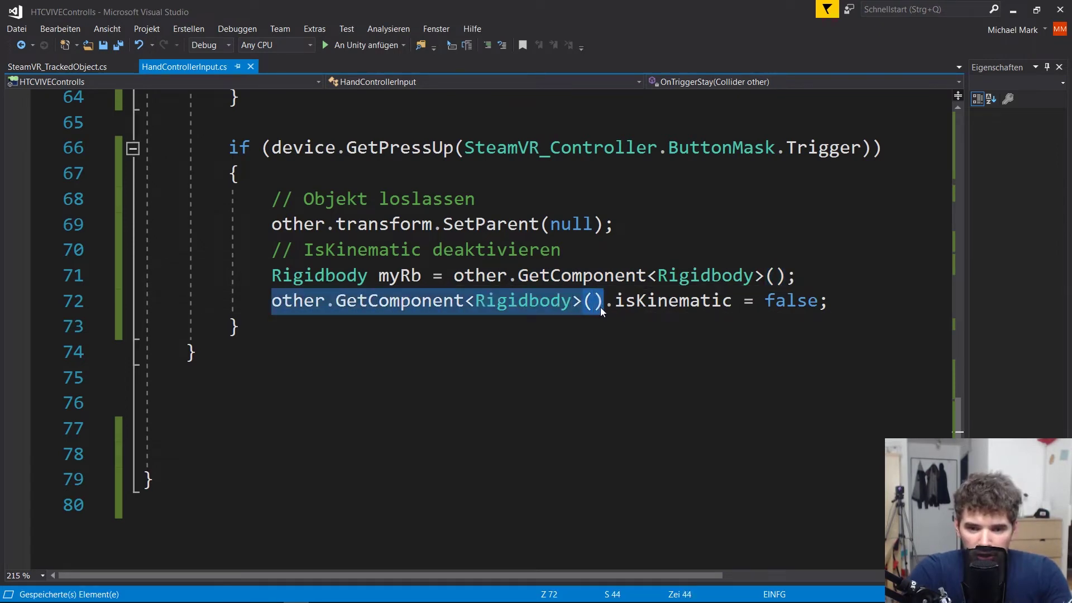
pyautogui.write('my')
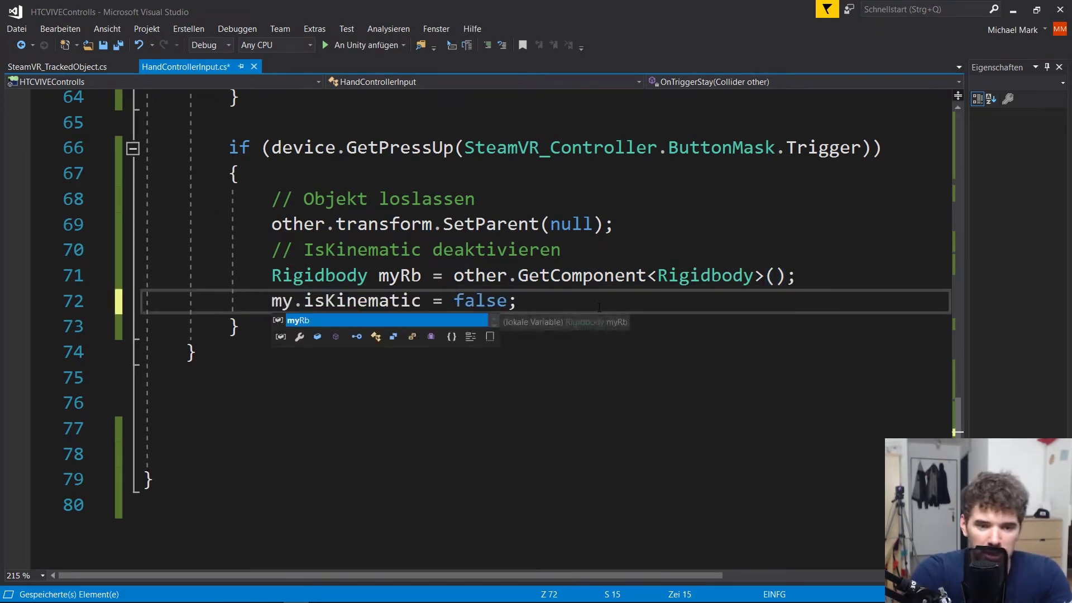
pyautogui.click(599, 307)
pyautogui.click(293, 301)
pyautogui.write('R')
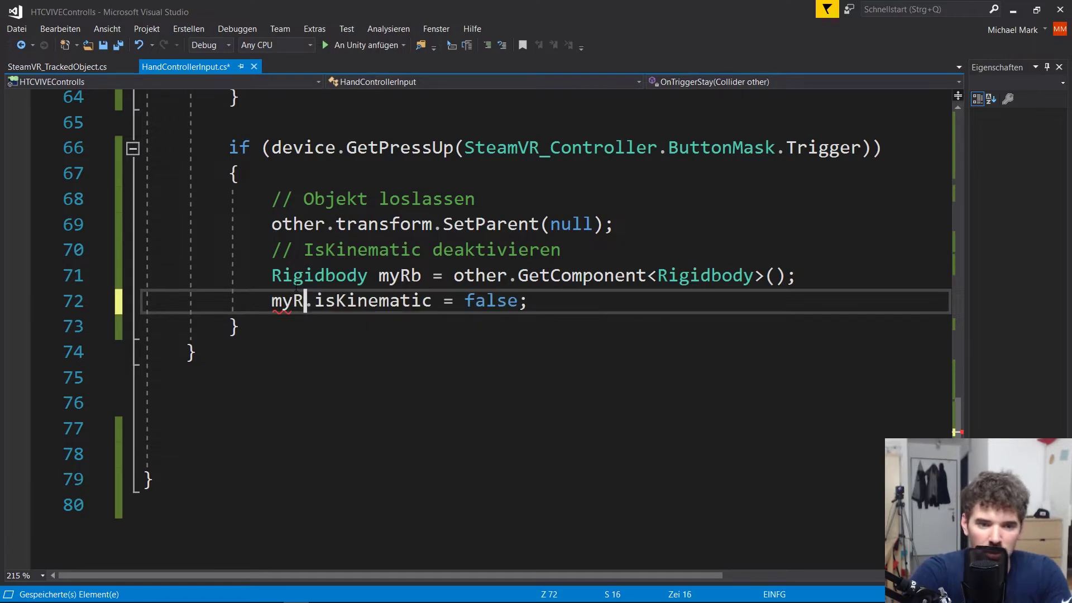
pyautogui.write('b')
pyautogui.click(564, 313)
pyautogui.hotkey('ctrl', 's')
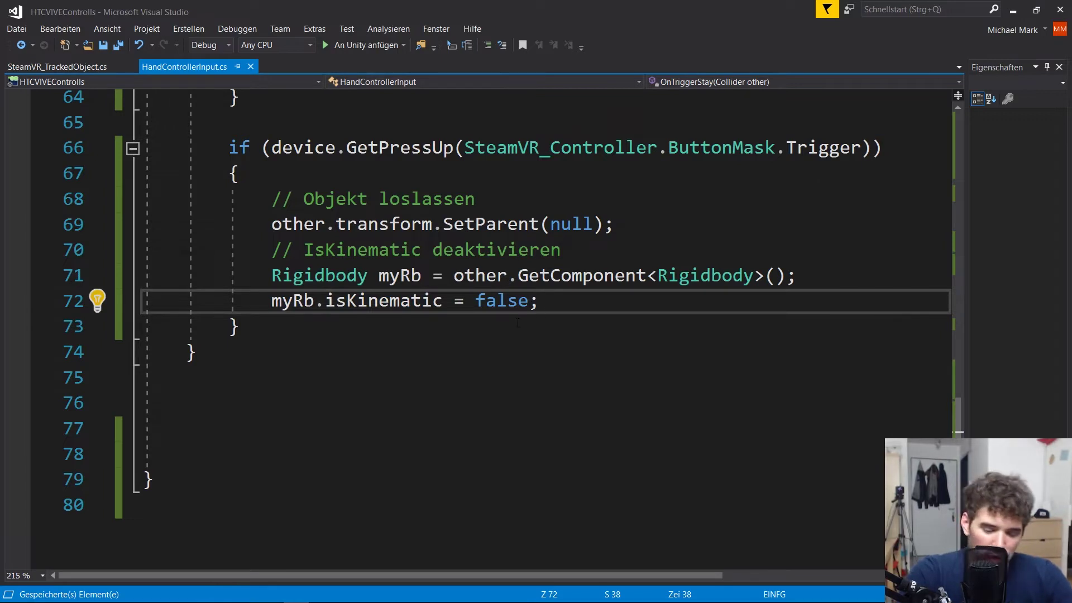
pyautogui.press('Return')
pyautogui.write('//')
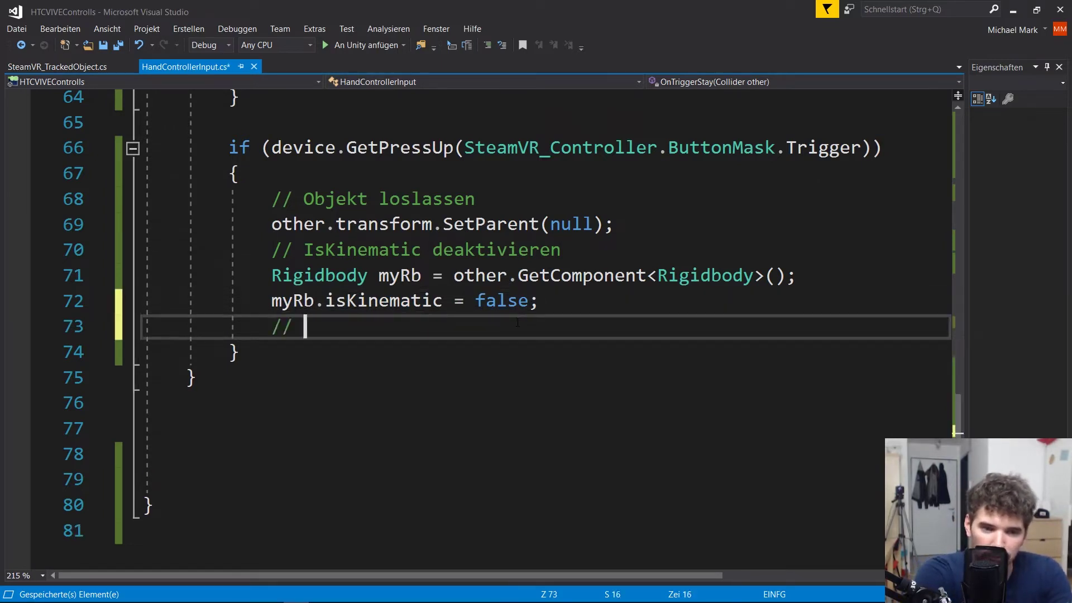
# Add the comment 'Werfen auf Basis der Controller Bewegung' and begin line 74 with device.ve
pyautogui.write('Werfen auf Basis der ')
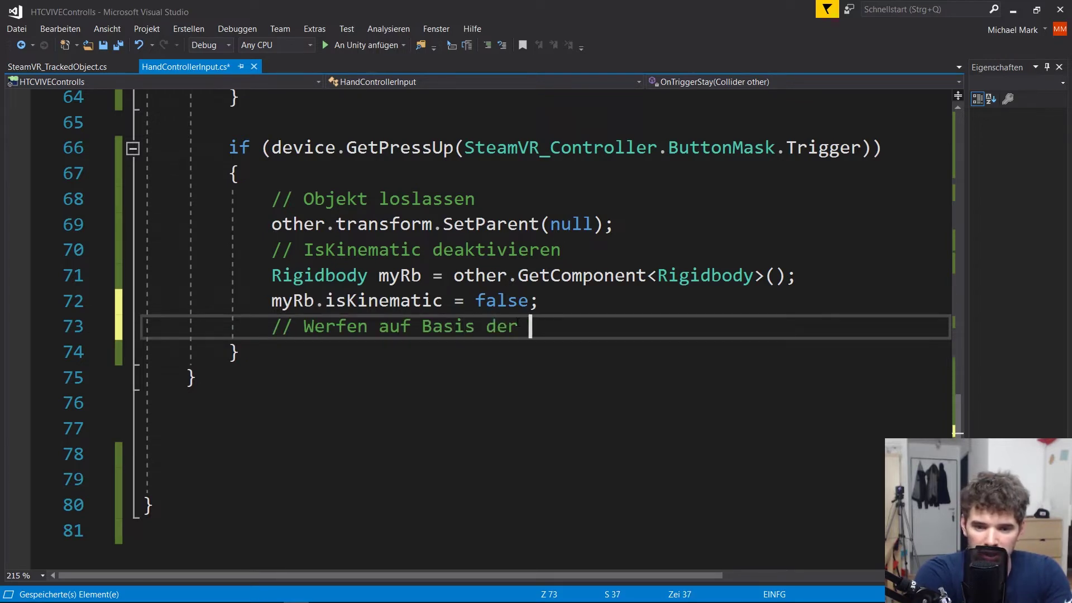
pyautogui.write('Controller Bewe')
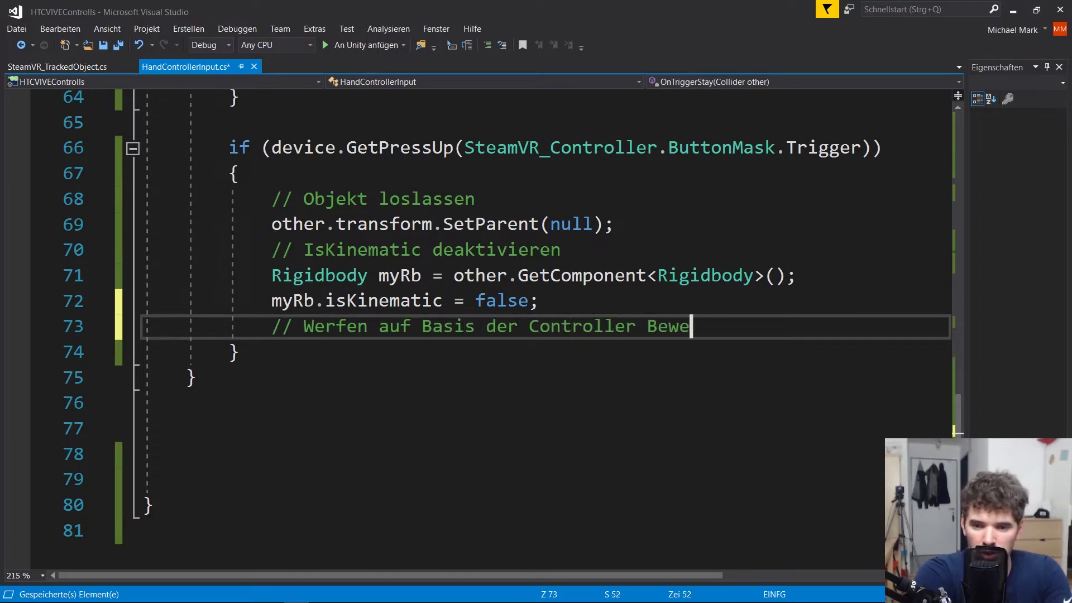
pyautogui.write('gung')
pyautogui.press('Return')
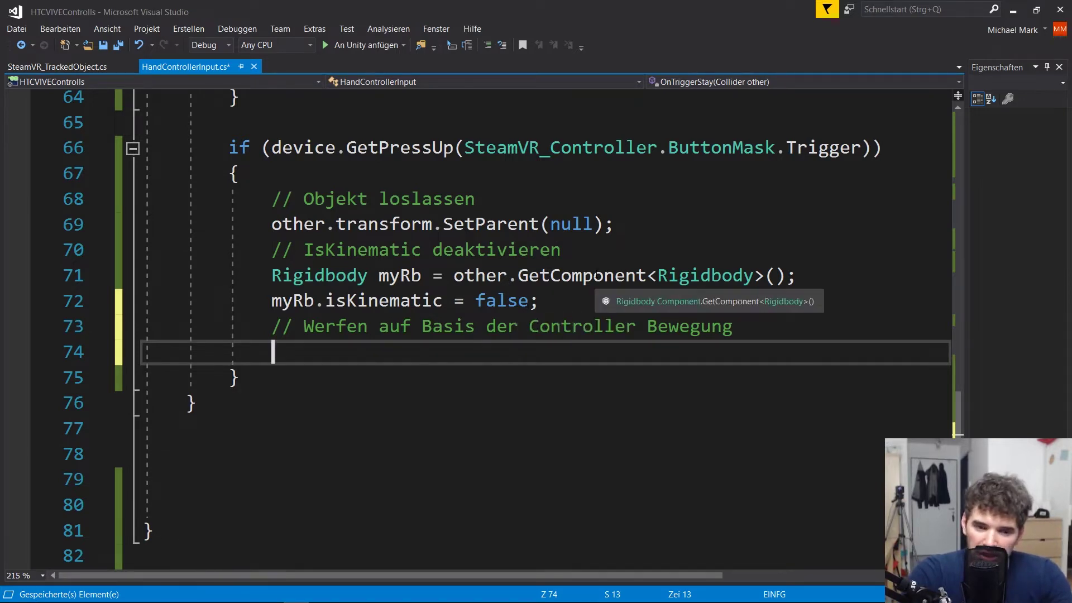
pyautogui.write('device')
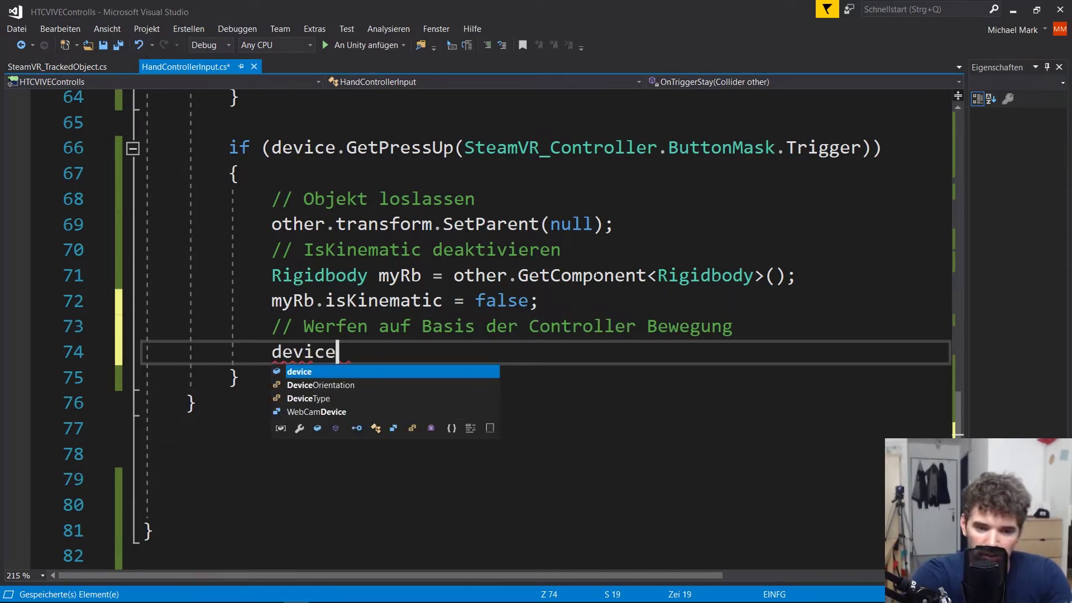
pyautogui.scroll(6, 290, 414)
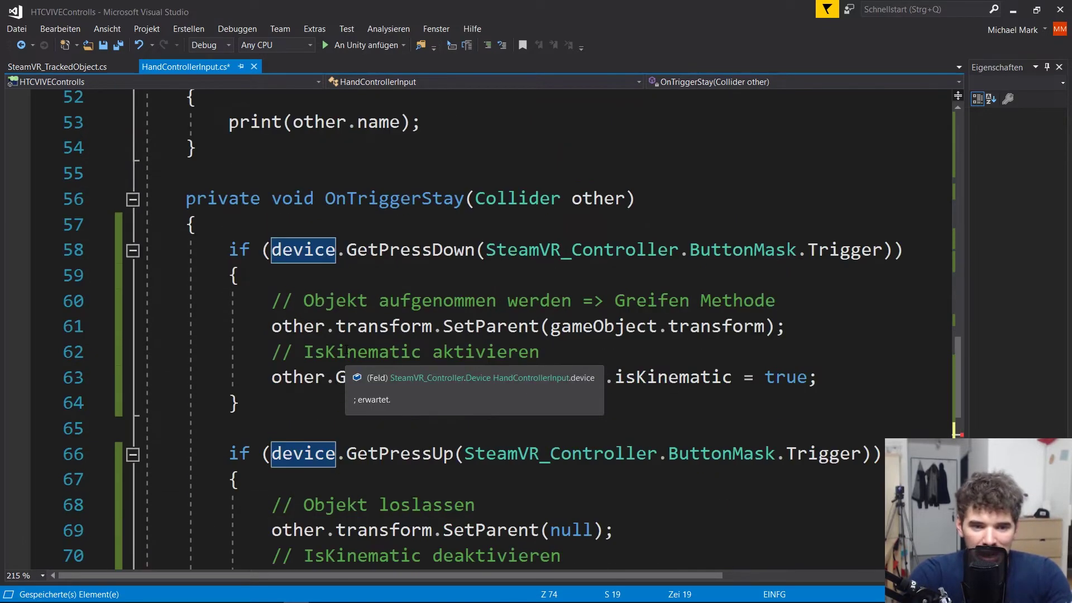
pyautogui.moveTo(272, 402); pyautogui.dragTo(337, 403)
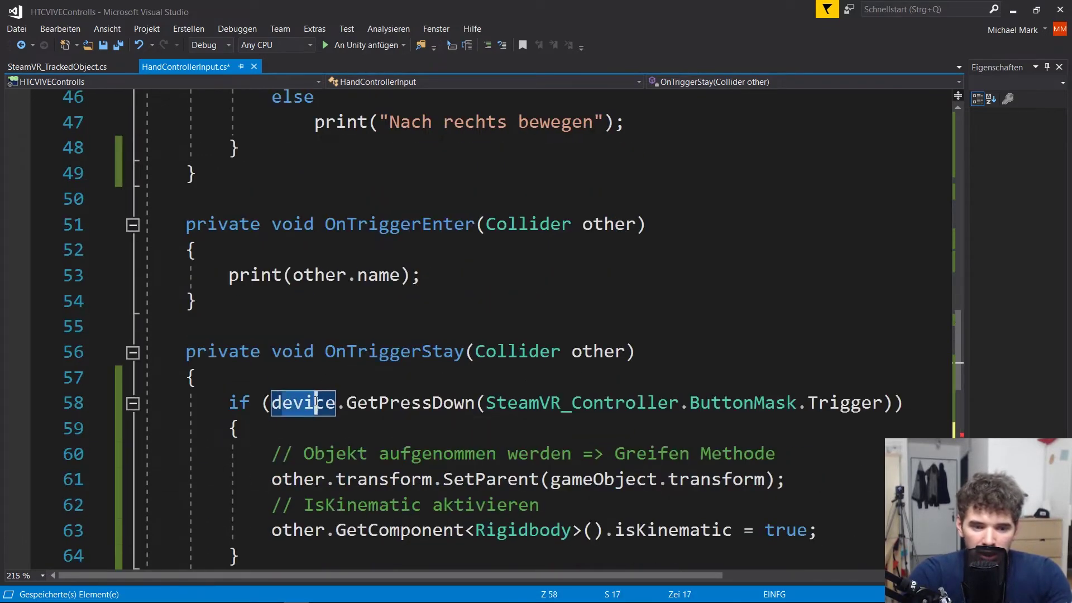
pyautogui.press('Left')
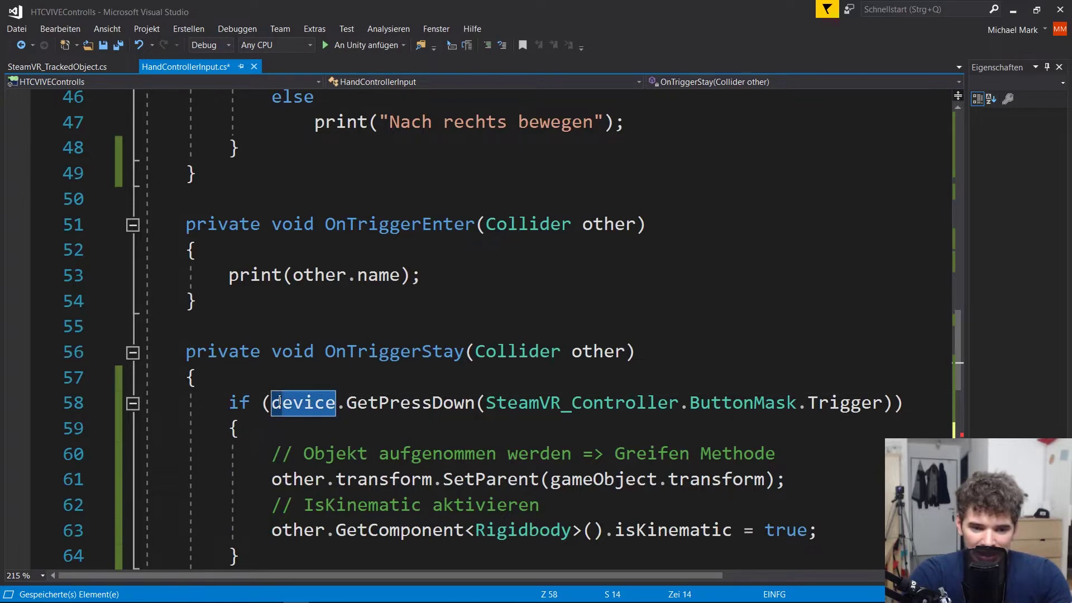
pyautogui.scroll(-6, 335, 419)
pyautogui.click(350, 361)
pyautogui.write('.v')
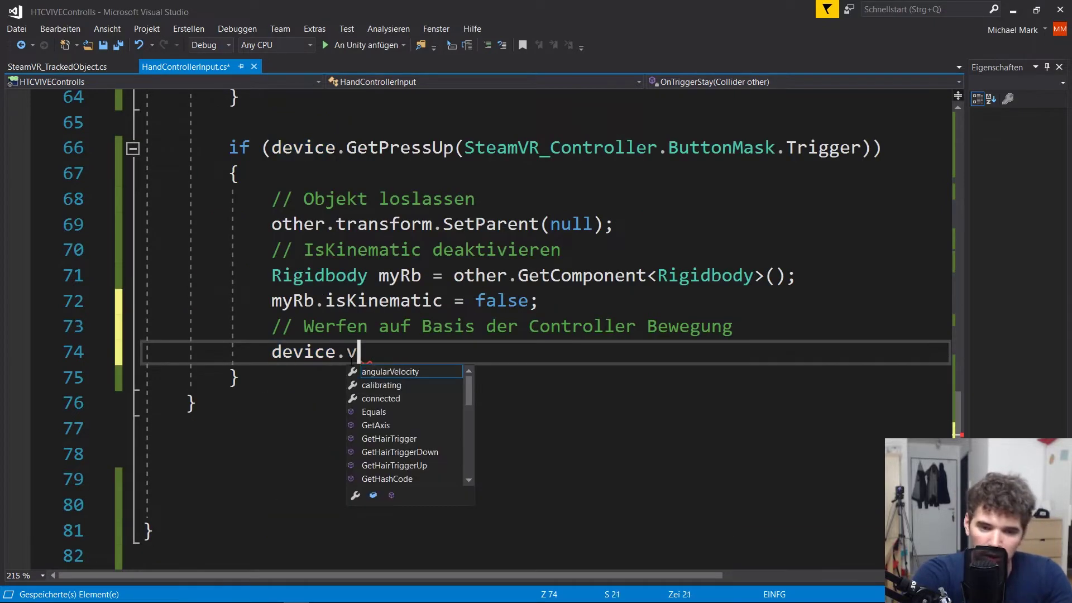
pyautogui.write('e')
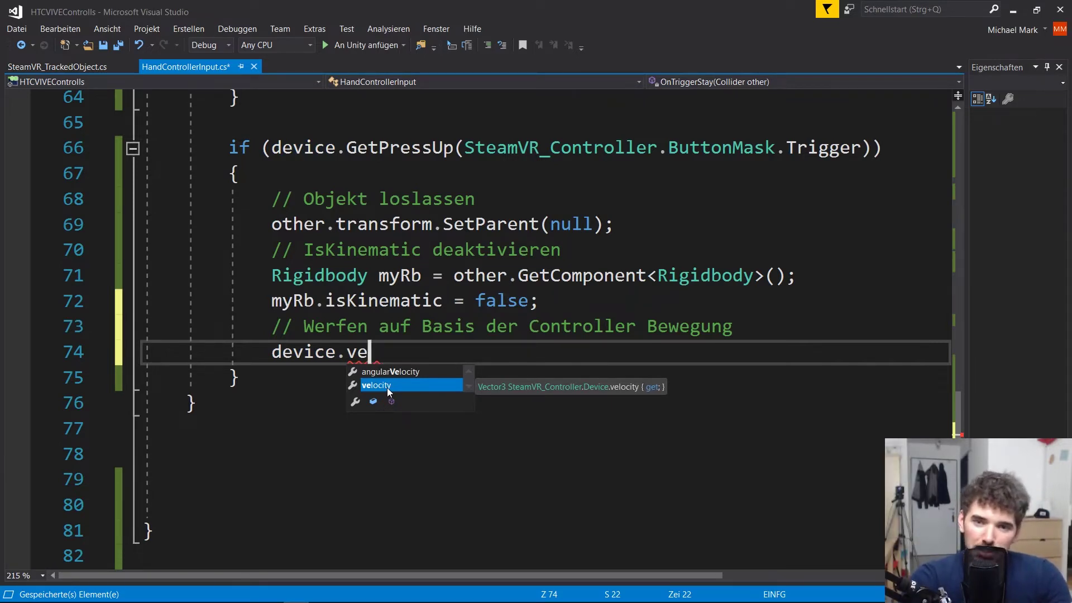
# Reselect the unfinished device.ve and review the device field and OnTriggerStay's Collider other parameter
pyautogui.moveTo(368, 352); pyautogui.dragTo(272, 354)
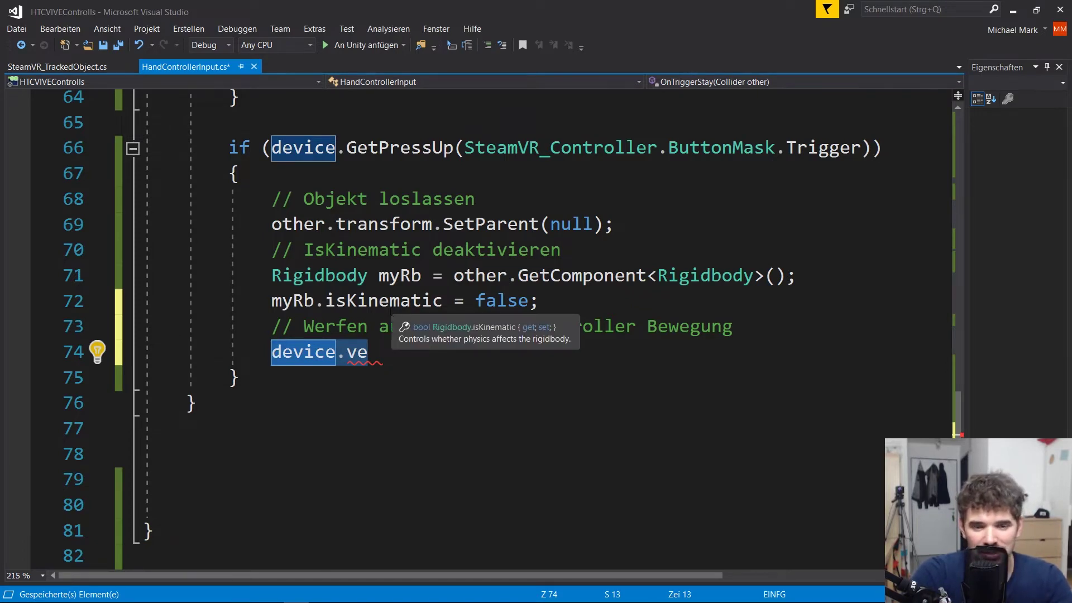
pyautogui.press('Home')
pyautogui.hotkey('shift', 'End')
pyautogui.scroll(1, 392, 315)
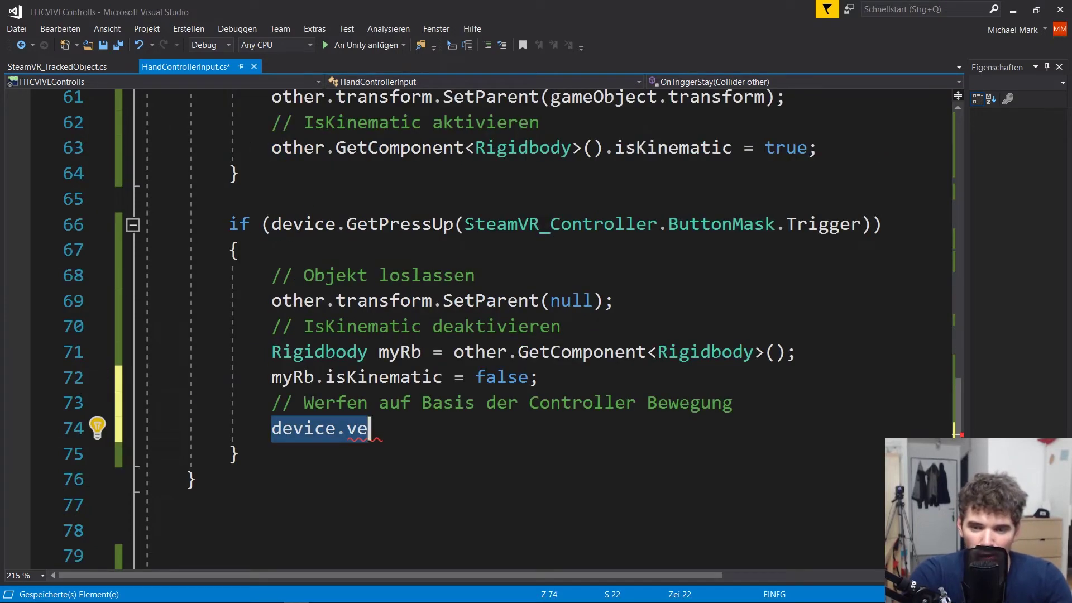
pyautogui.scroll(-1, 262, 281)
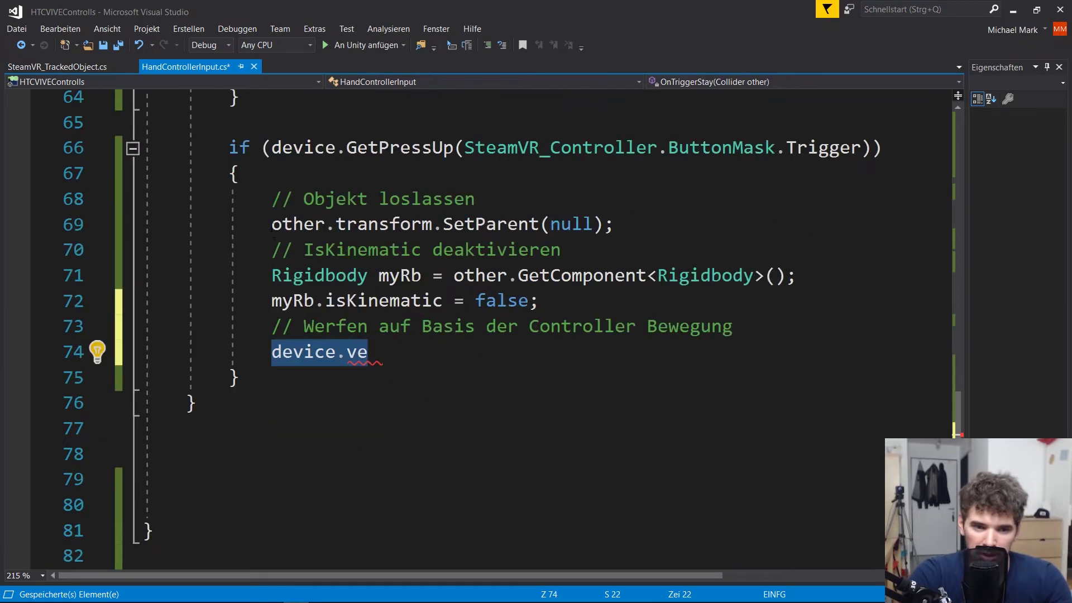
pyautogui.moveTo(273, 225); pyautogui.dragTo(337, 225)
pyautogui.scroll(1, 329, 316)
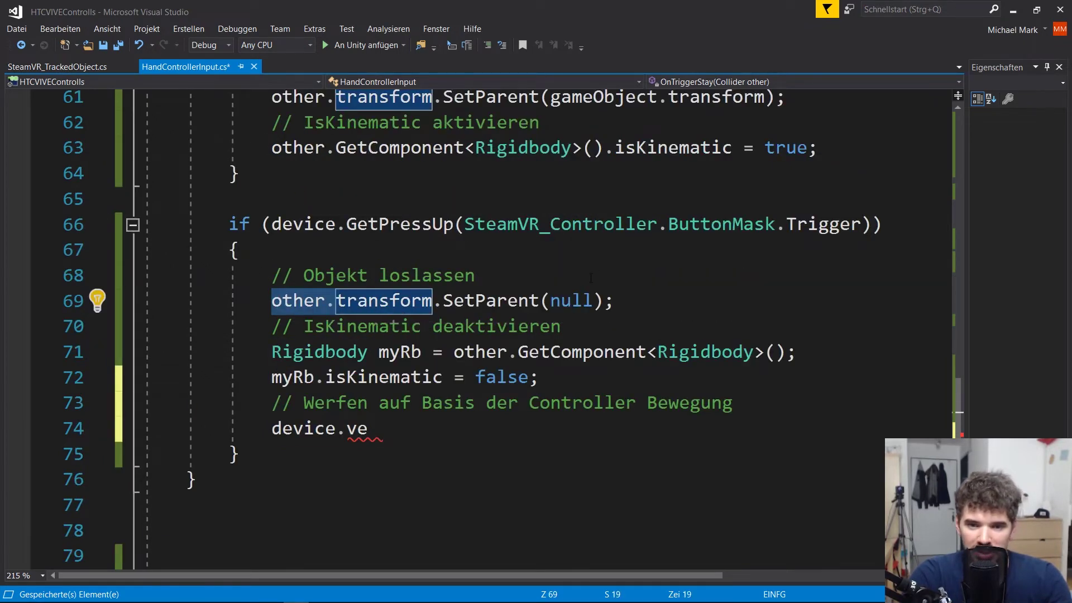
pyautogui.scroll(2, 591, 277)
pyautogui.scroll(1, 591, 278)
pyautogui.moveTo(486, 198); pyautogui.dragTo(625, 199)
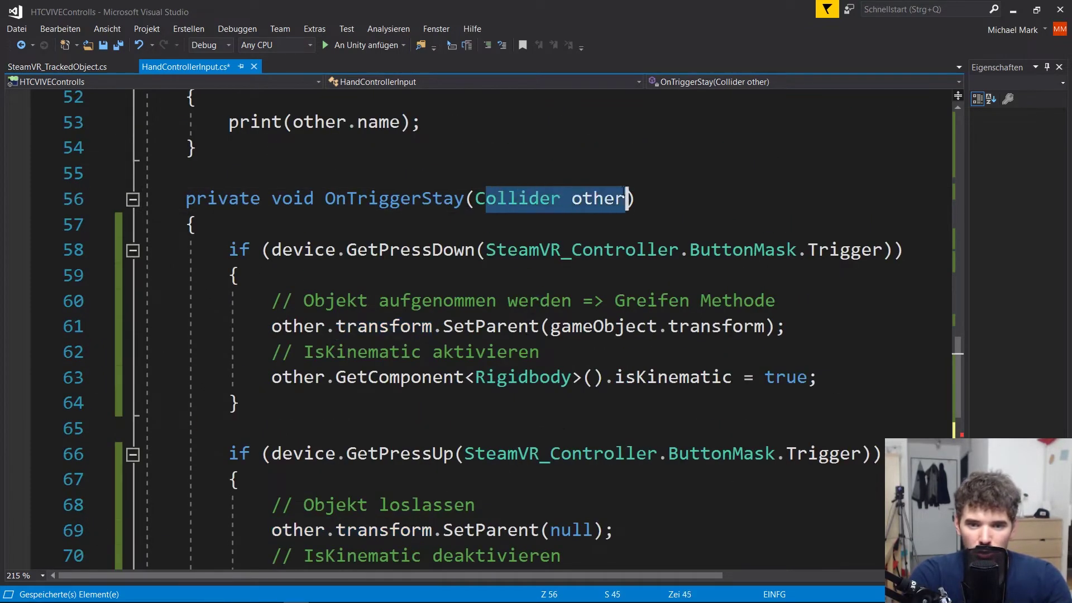
pyautogui.click(625, 199)
# Minimize Visual Studio, inspect Cube and Cube (1) in Unity, then return to the script
pyautogui.click(1012, 9)
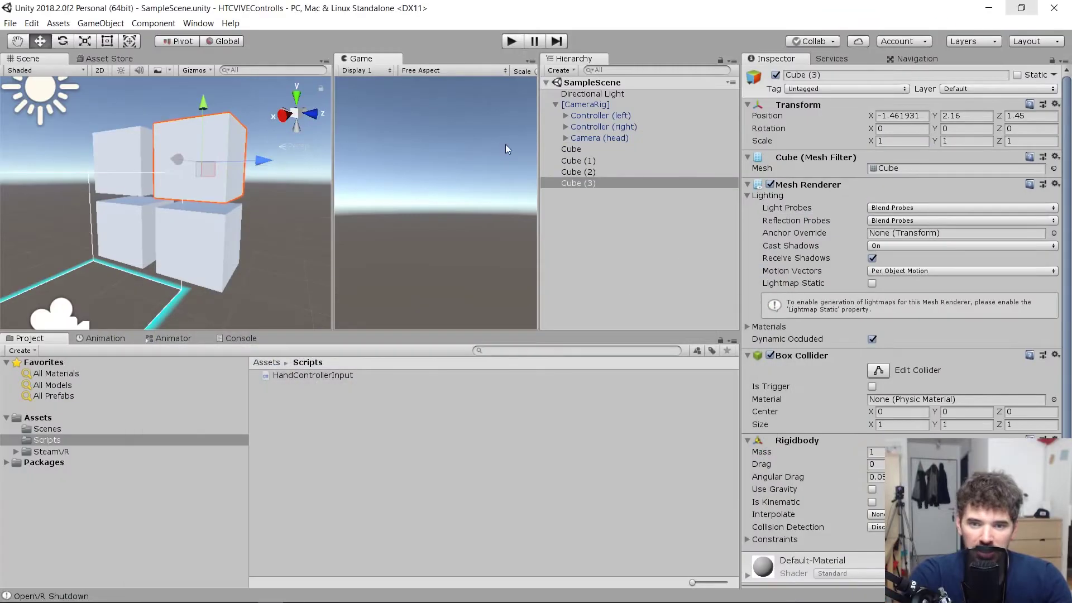
pyautogui.click(568, 149)
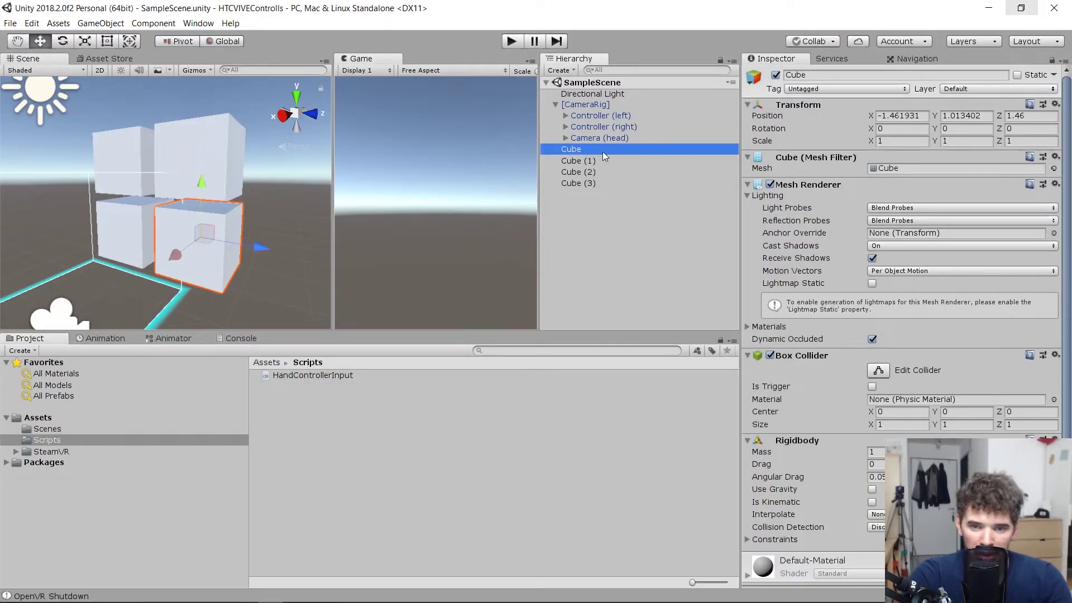
pyautogui.click(576, 161)
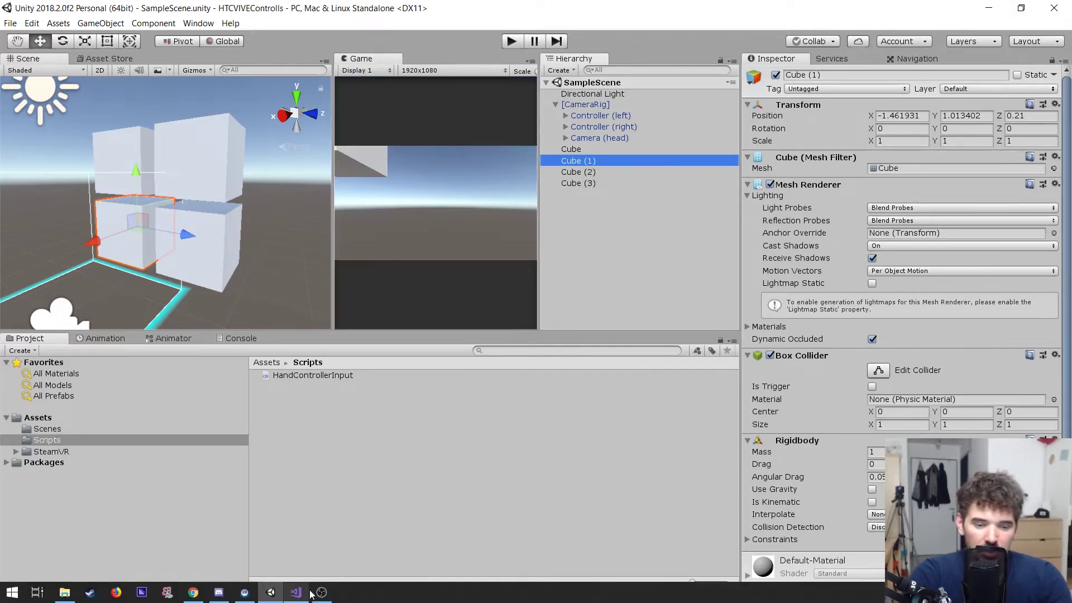
pyautogui.click(295, 592)
# Select the unfinished device.ve on line 74 for replacement
pyautogui.scroll(-4, 502, 307)
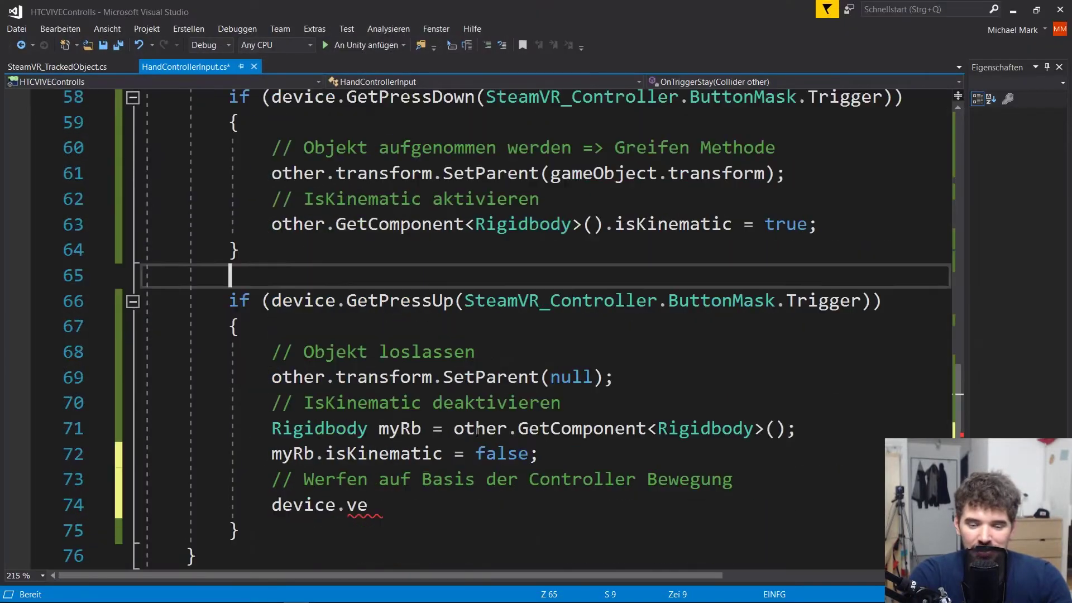
pyautogui.moveTo(392, 355); pyautogui.dragTo(346, 352)
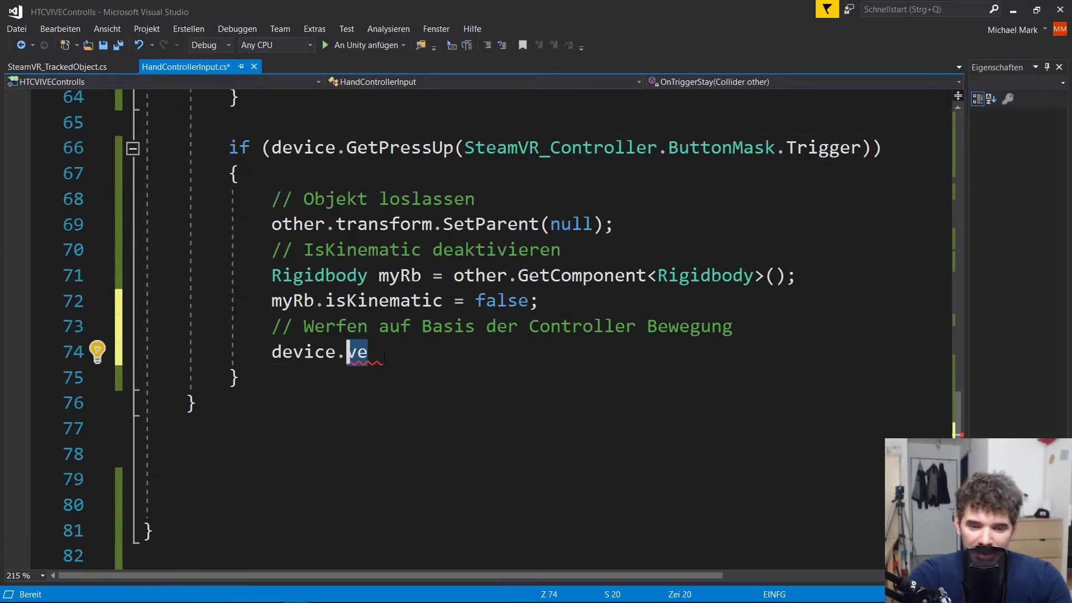
pyautogui.scroll(1, 299, 422)
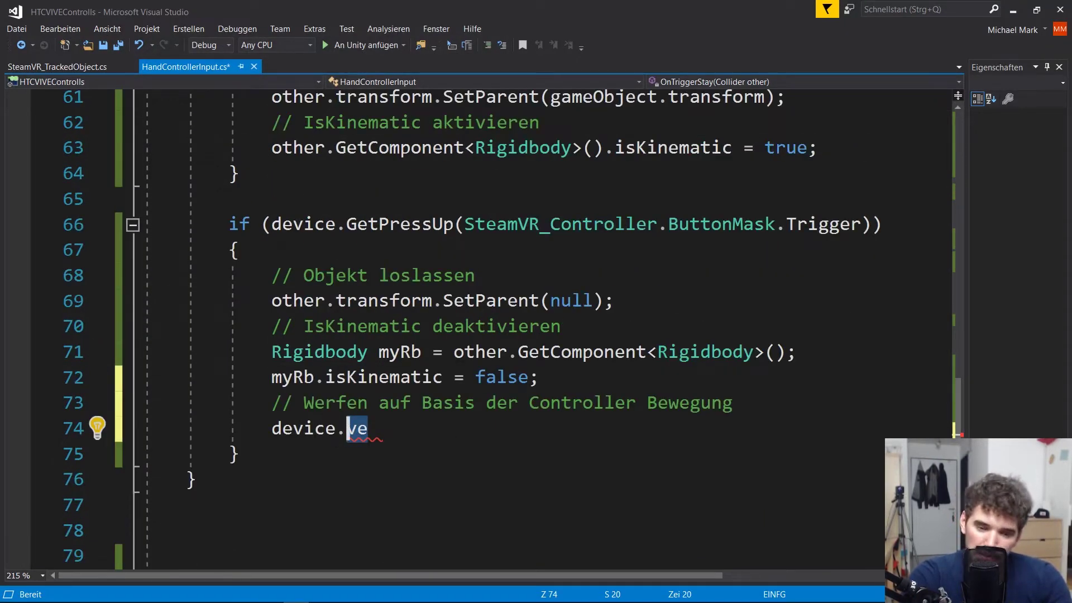
pyautogui.moveTo(369, 428); pyautogui.dragTo(272, 428)
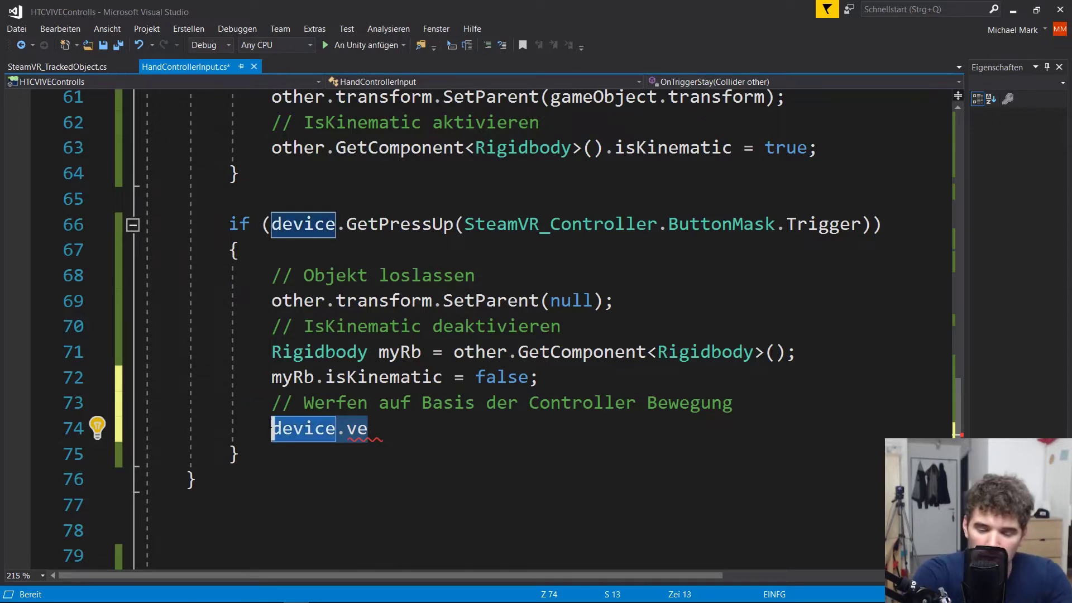
pyautogui.click(271, 380)
pyautogui.moveTo(272, 428); pyautogui.dragTo(369, 428)
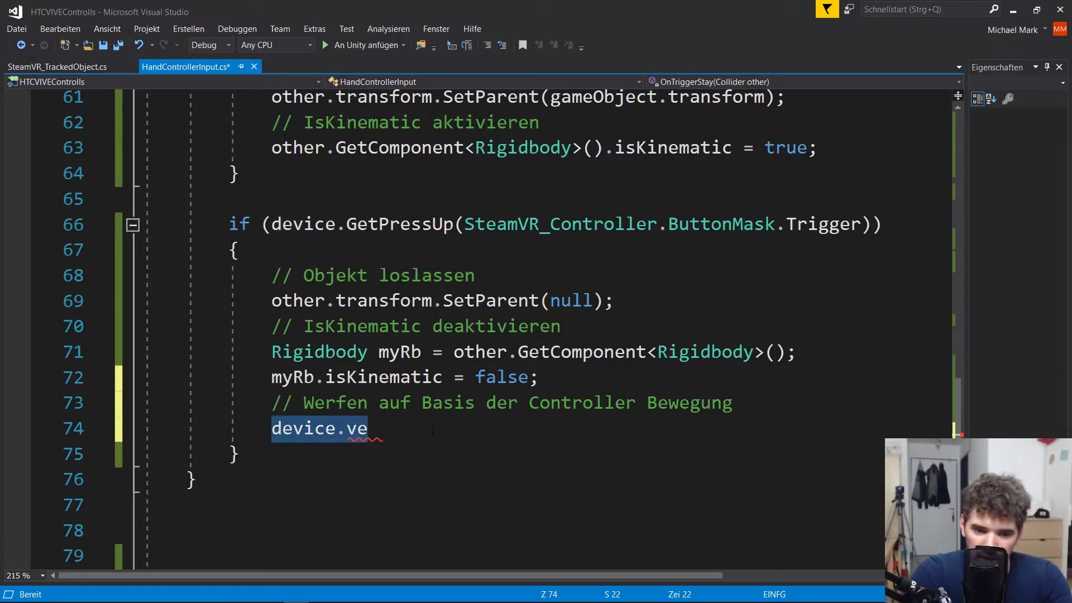
pyautogui.moveTo(453, 352); pyautogui.dragTo(560, 326)
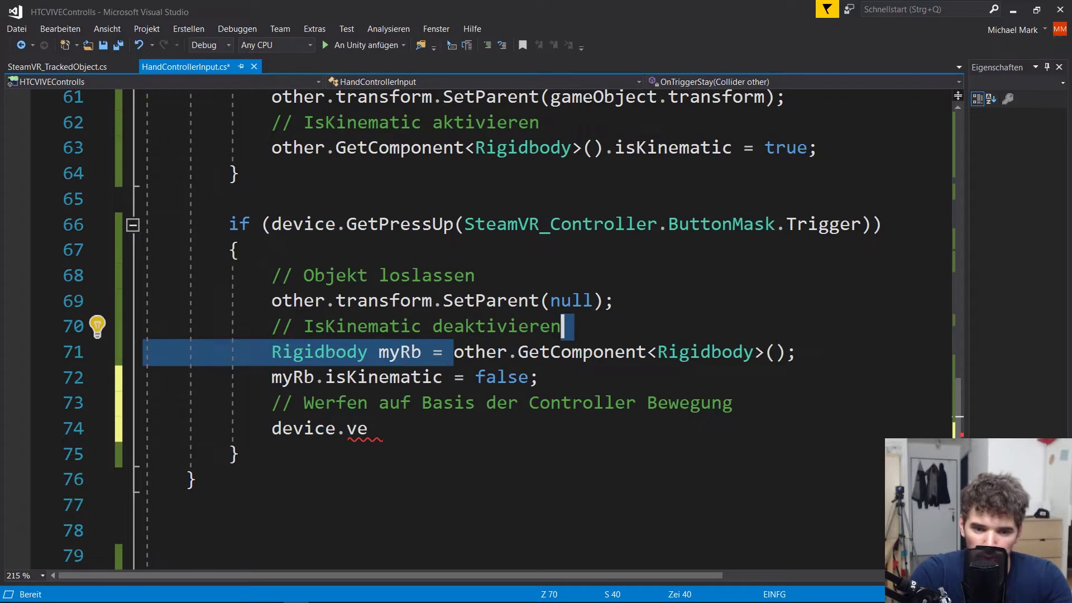
pyautogui.moveTo(369, 428); pyautogui.dragTo(272, 428)
# Replace it with 'myRb.velocity = device.velocity;' and save the script
pyautogui.write('myRb')
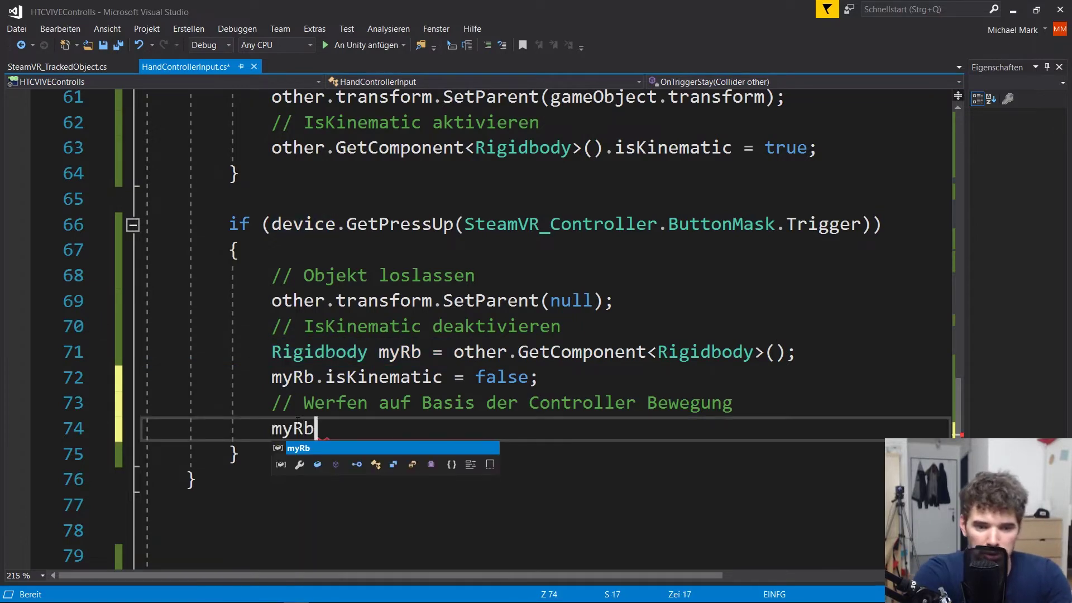
pyautogui.press('Escape')
pyautogui.write('.vel')
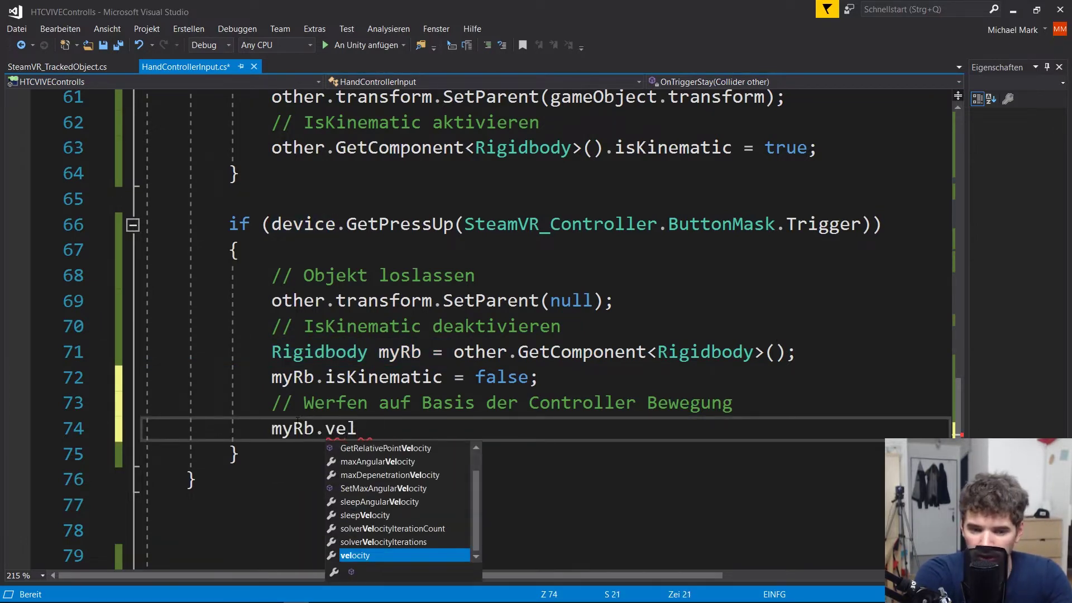
pyautogui.write('oc')
pyautogui.press('Tab')
pyautogui.write('= ')
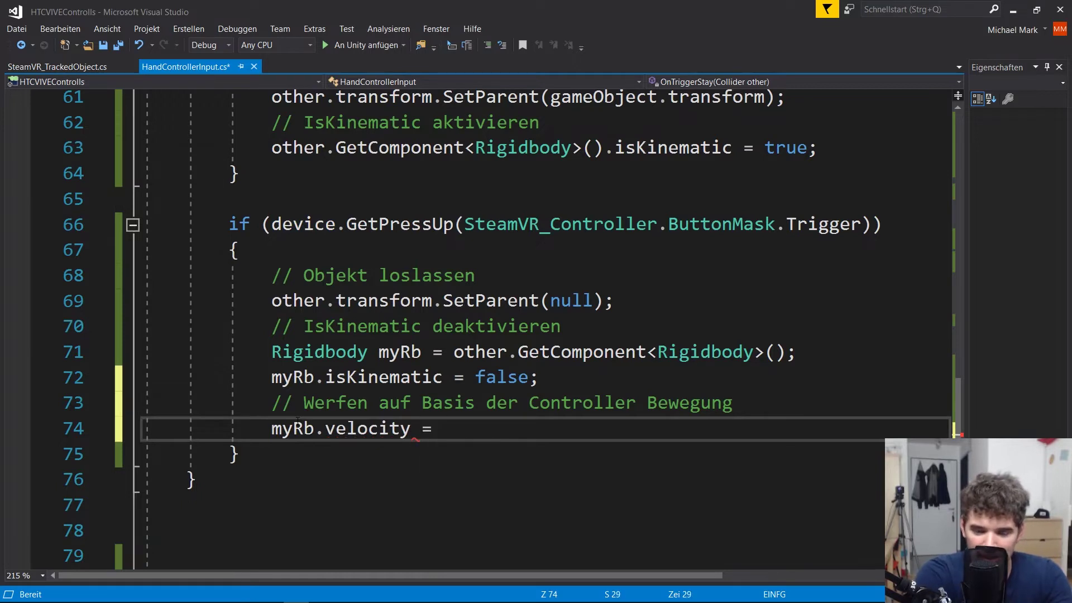
pyautogui.write('deviec')
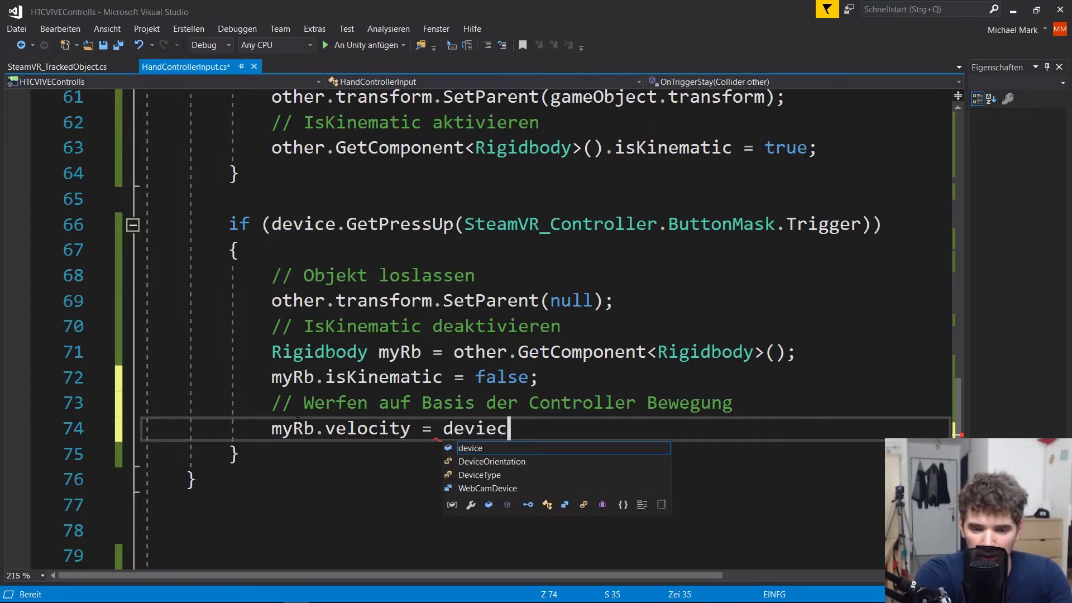
pyautogui.press('BackSpace')
pyautogui.press('BackSpace')
pyautogui.write('ce.')
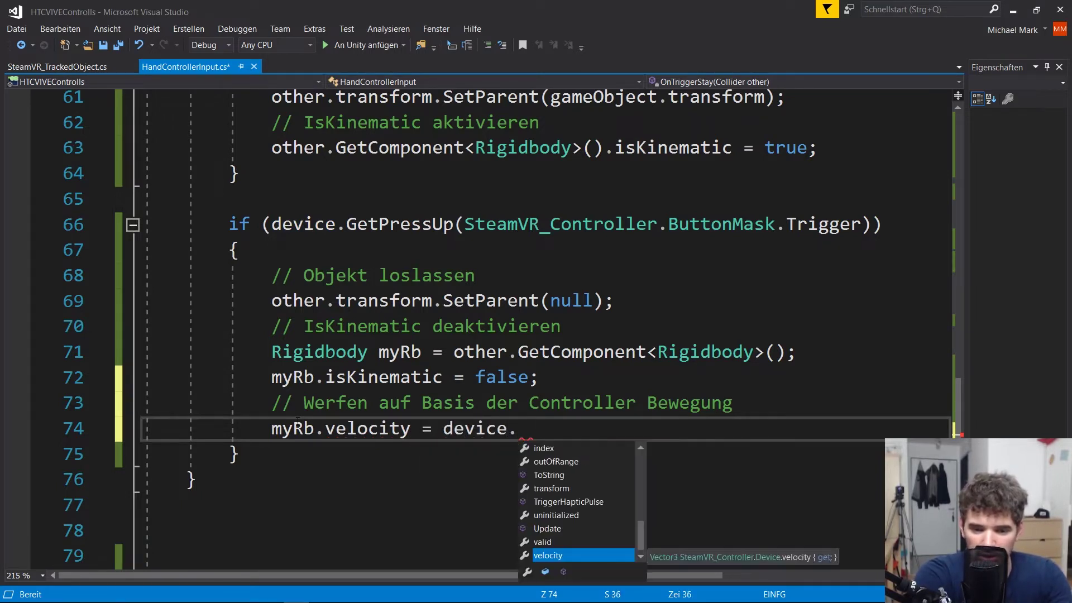
pyautogui.press('Tab')
pyautogui.write(';')
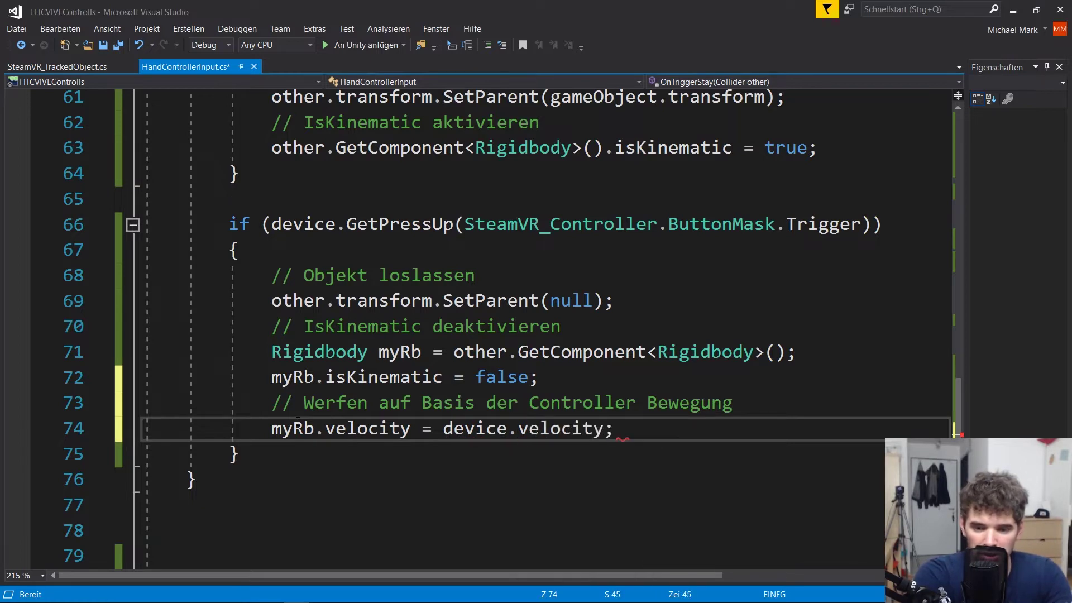
pyautogui.hotkey('ctrl', 's')
pyautogui.doubleClick(561, 428)
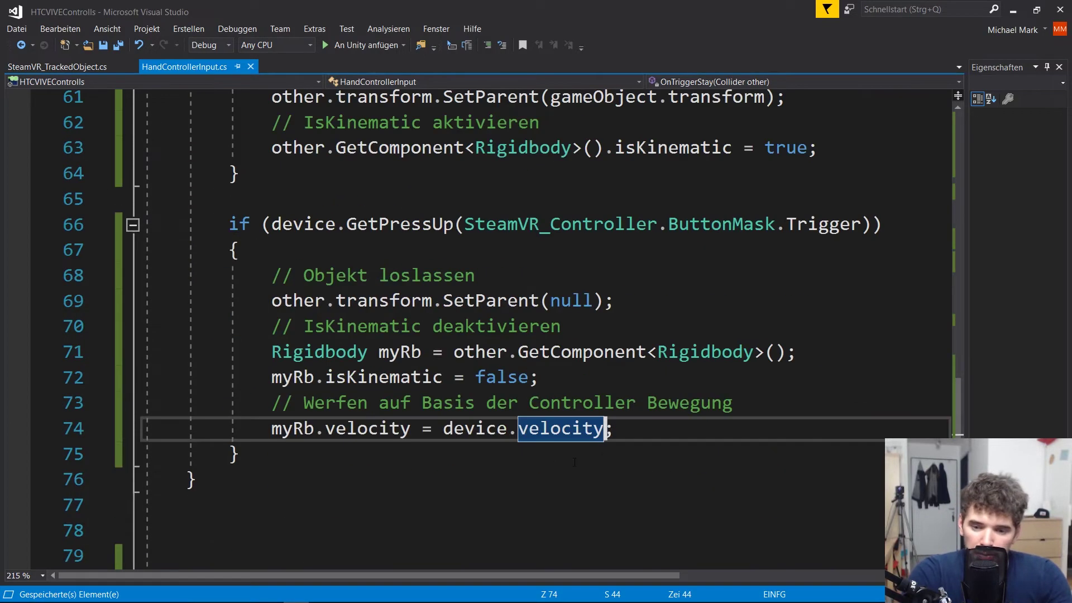
# Change line 74 to 'myRb.velocity = device.velocity * throwForce;' and save
pyautogui.press('Right')
pyautogui.write('* ')
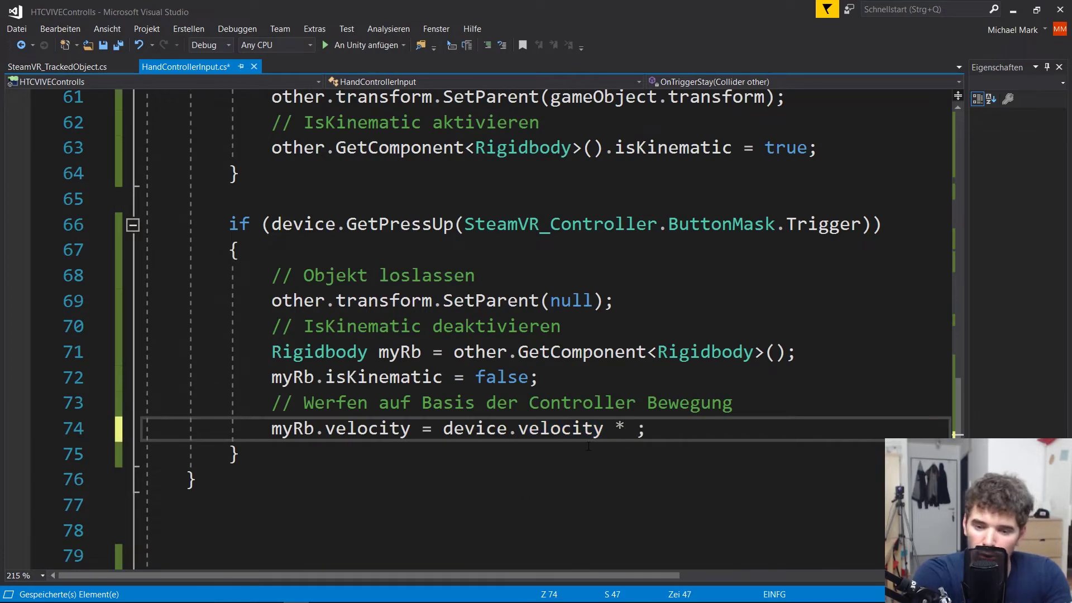
pyautogui.write('th')
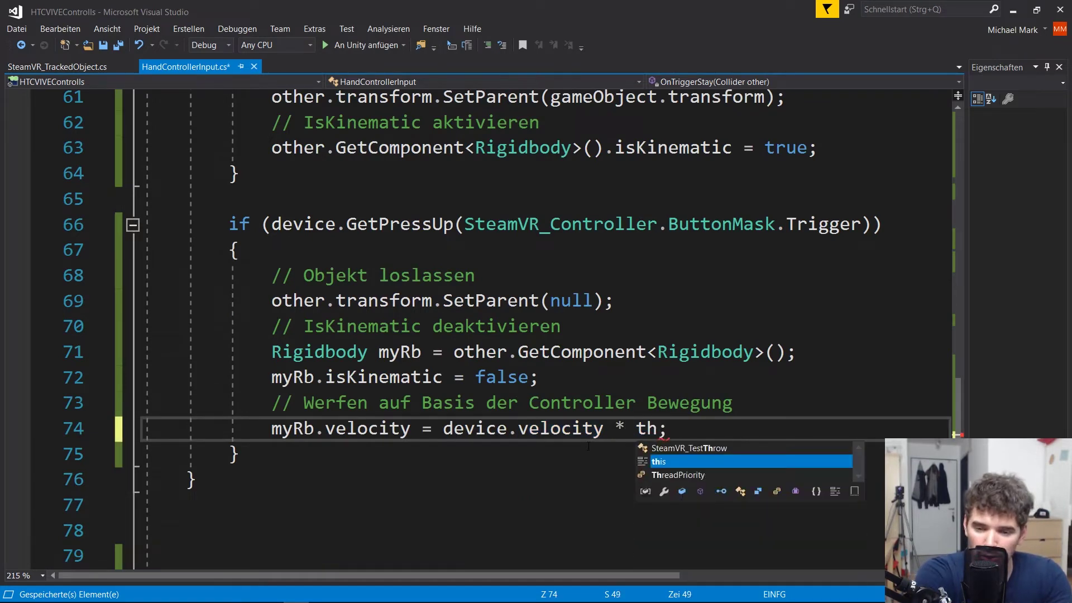
pyautogui.write('rowF')
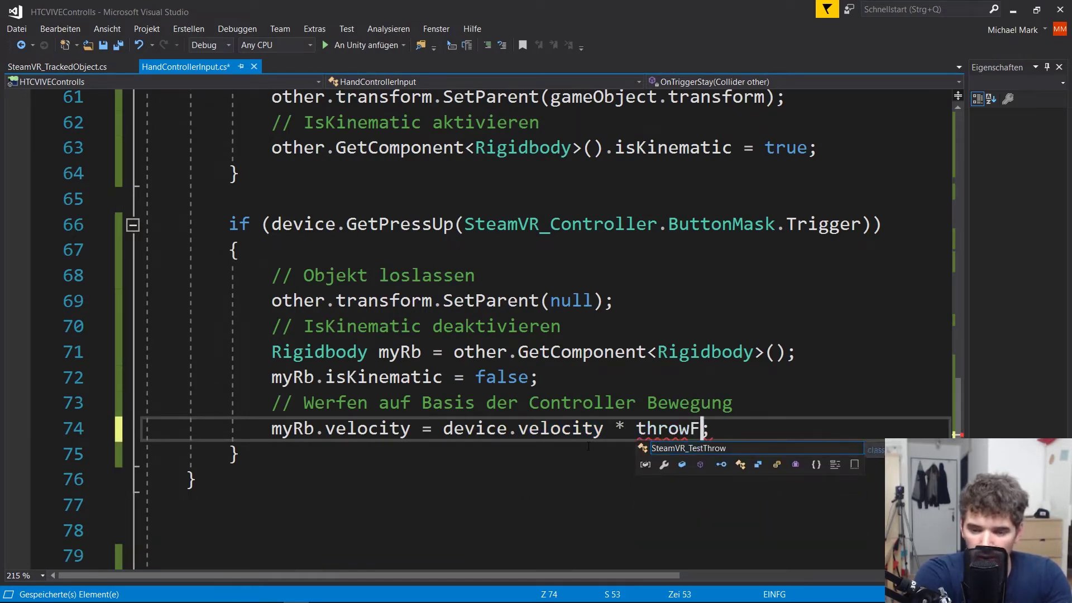
pyautogui.write('orce')
pyautogui.hotkey('ctrl', 's')
pyautogui.doubleClick(642, 429)
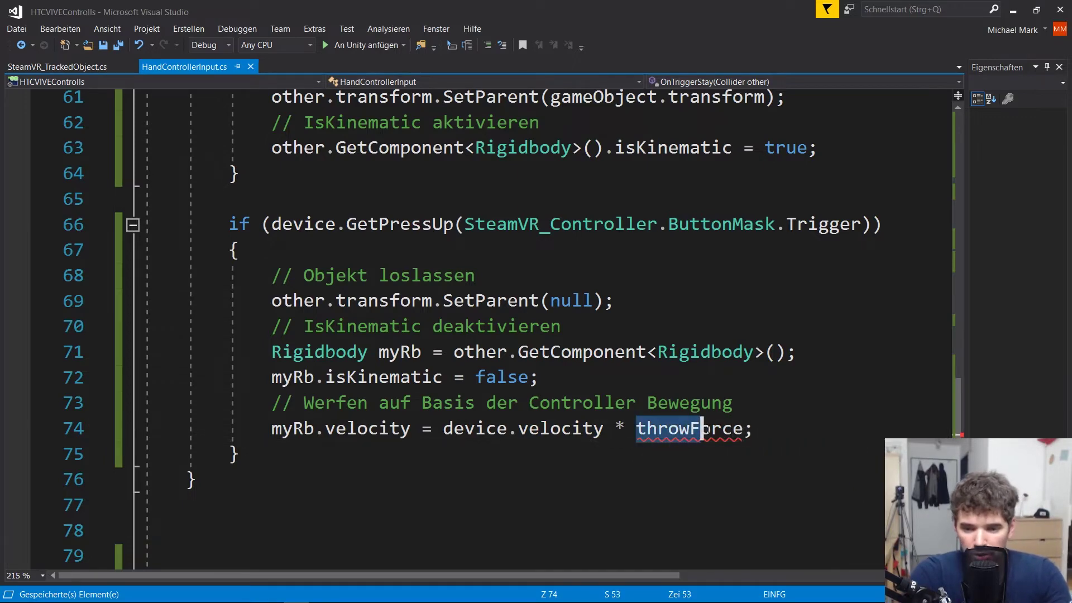
# Declare 'public float throwForce;' on line 10 and save the script
pyautogui.scroll(20, 382, 312)
pyautogui.click(381, 313)
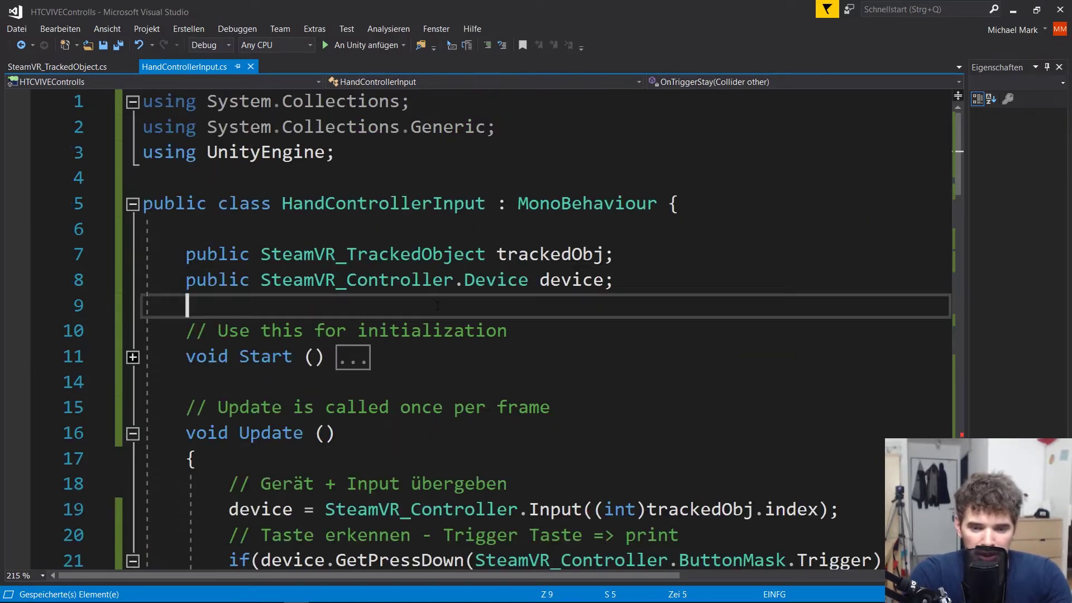
pyautogui.press('Return')
pyautogui.press('Return')
pyautogui.press('Up')
pyautogui.write('public ')
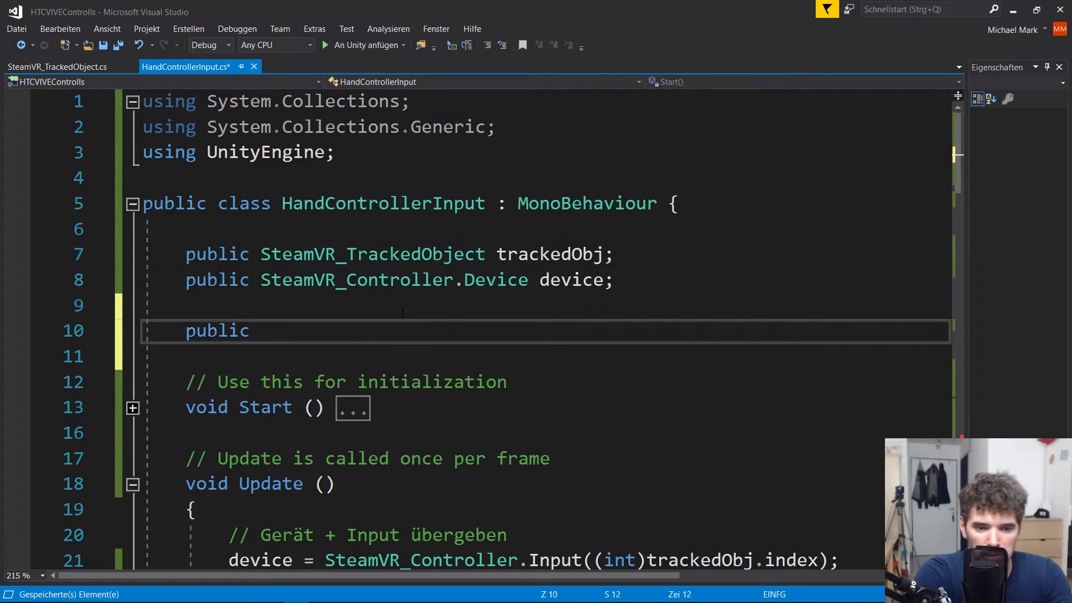
pyautogui.write('float throW')
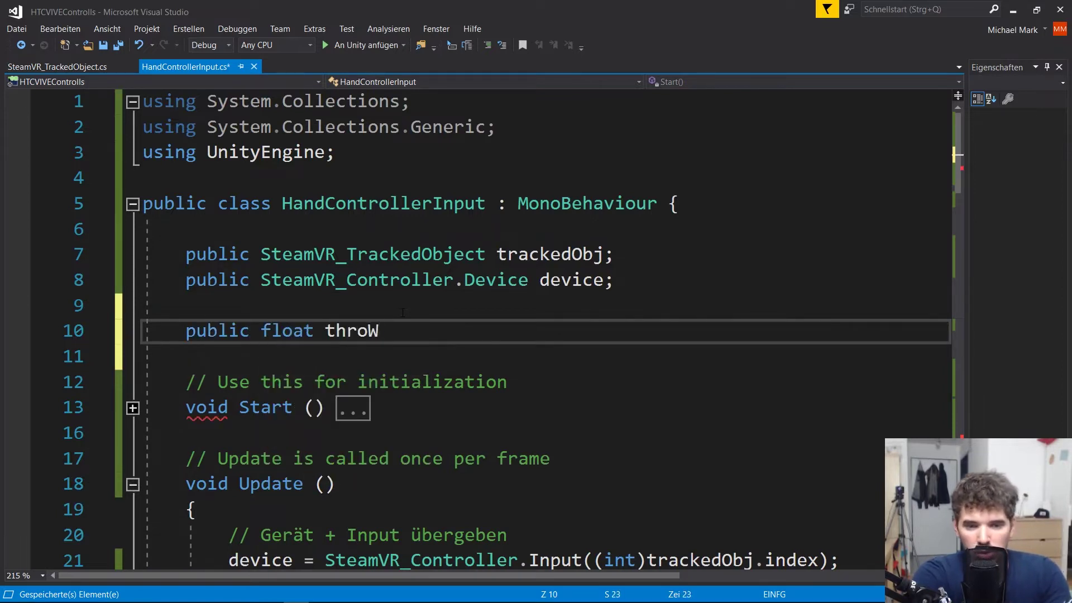
pyautogui.press('BackSpace')
pyautogui.write('wForce;')
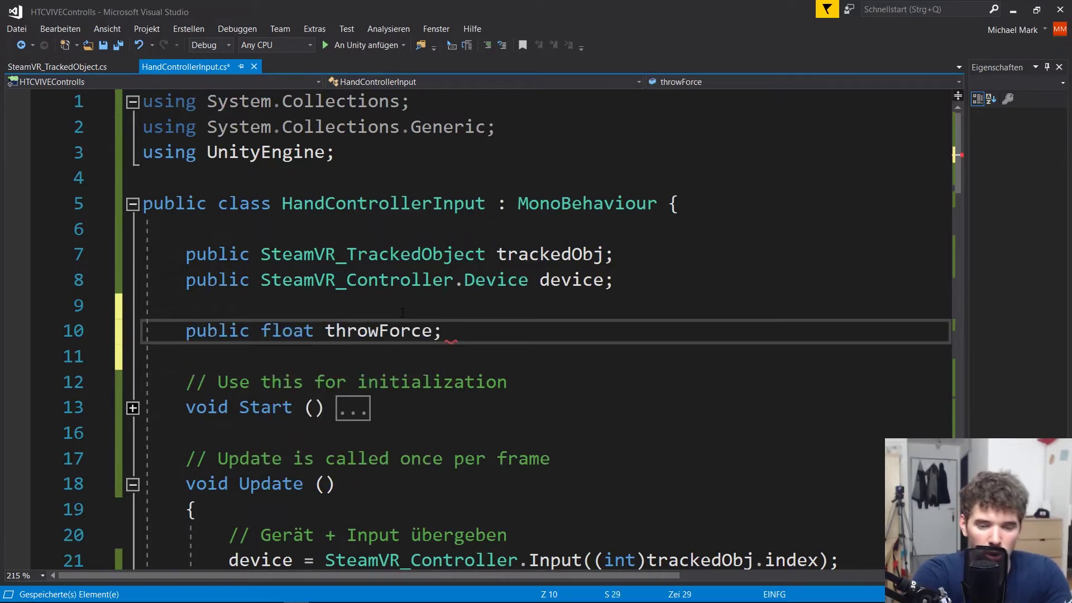
pyautogui.hotkey('ctrl', 's')
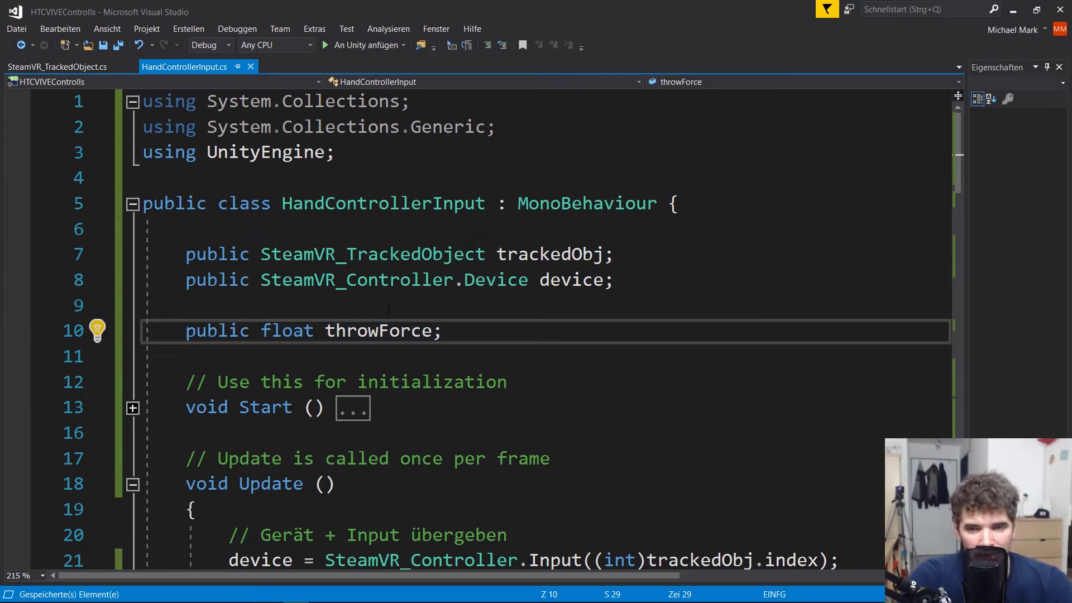
# Scroll back to the thrown-velocity line and switch to Unity with Alt+Tab
pyautogui.scroll(-3, 389, 310)
pyautogui.scroll(-4, 391, 307)
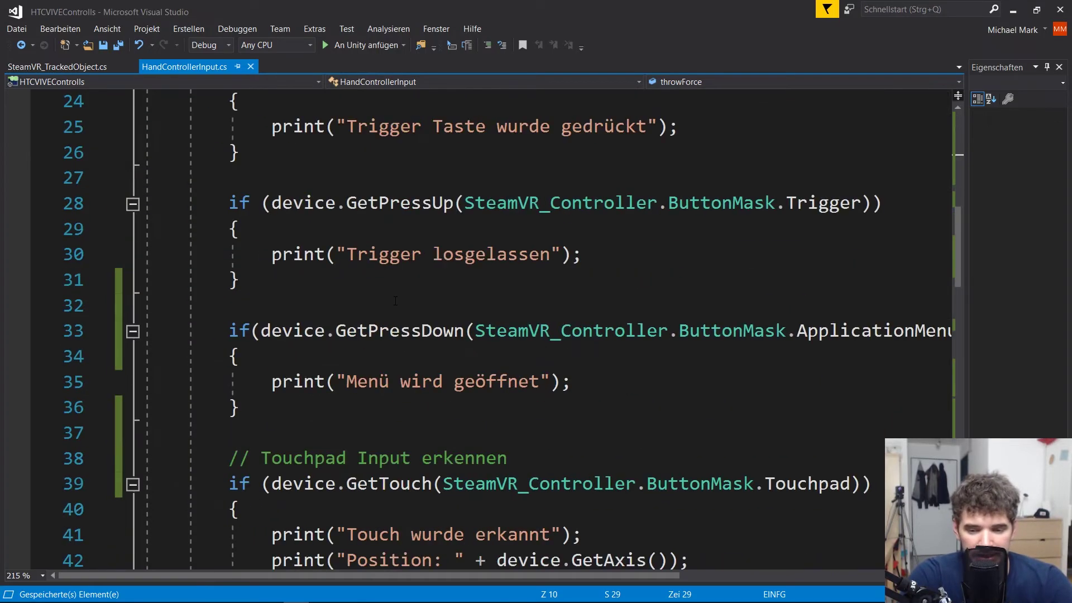
pyautogui.scroll(-6, 394, 305)
pyautogui.scroll(-4, 398, 303)
pyautogui.scroll(-1, 398, 306)
pyautogui.scroll(-4, 398, 301)
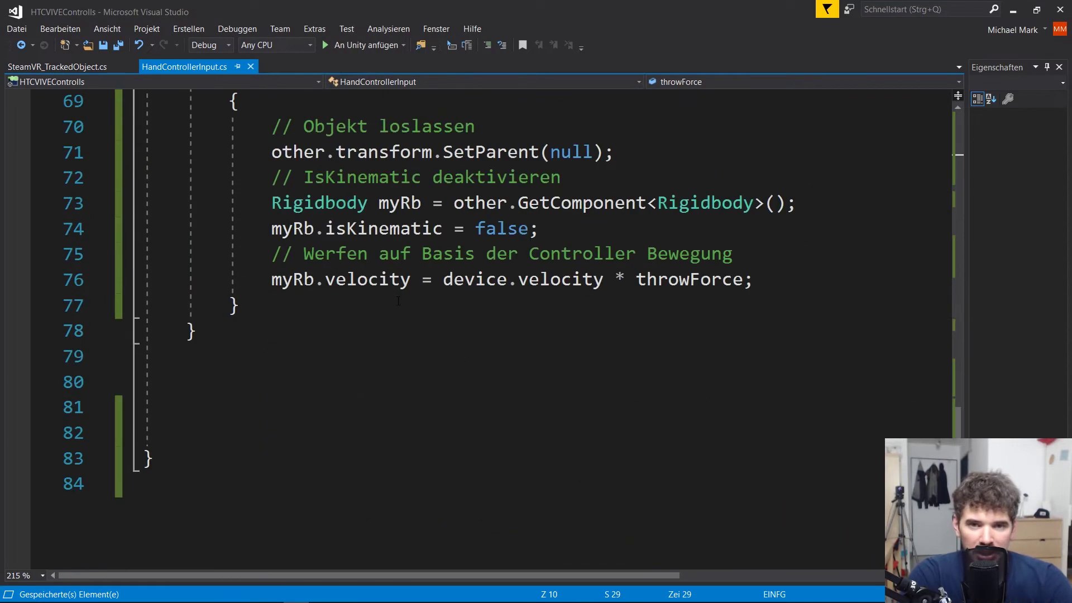
pyautogui.click(785, 273)
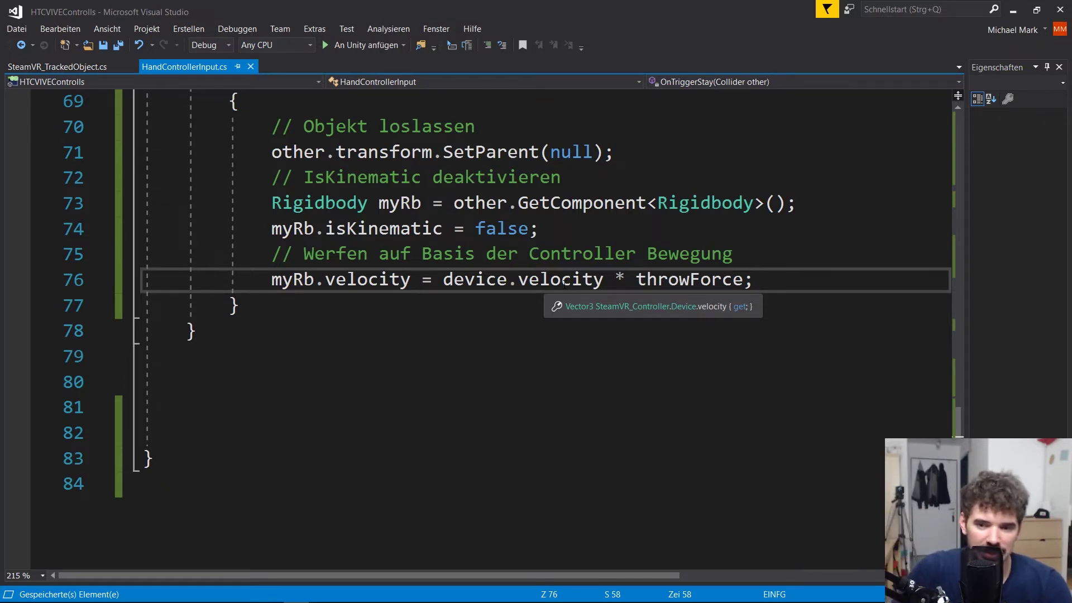
pyautogui.hotkey('alt', 'Tab')
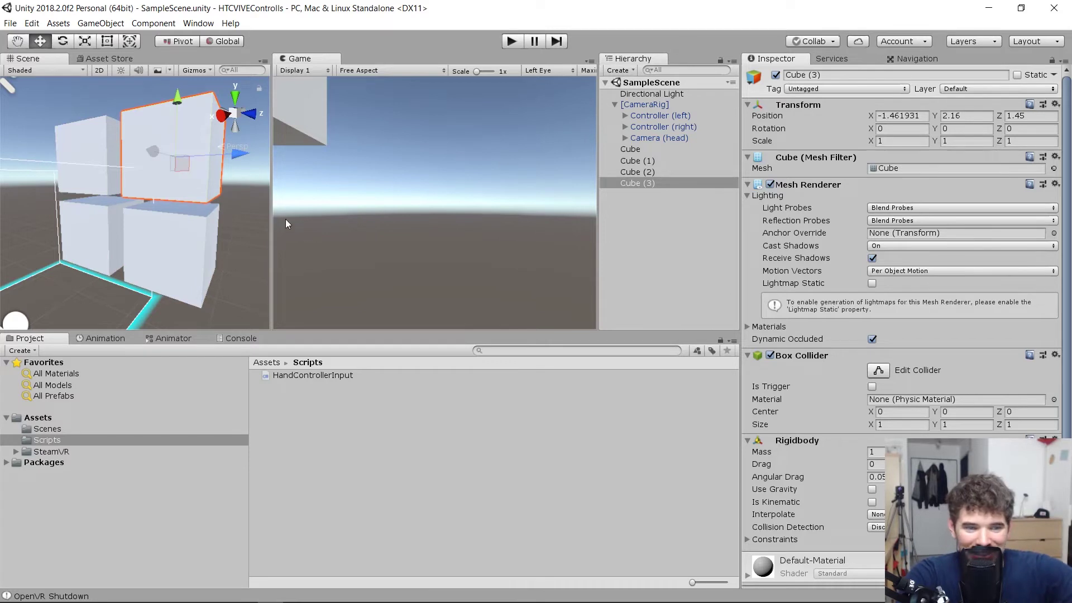
# Remove the extra cubes, keeping only Cube, and move it further left
pyautogui.click(86, 151)
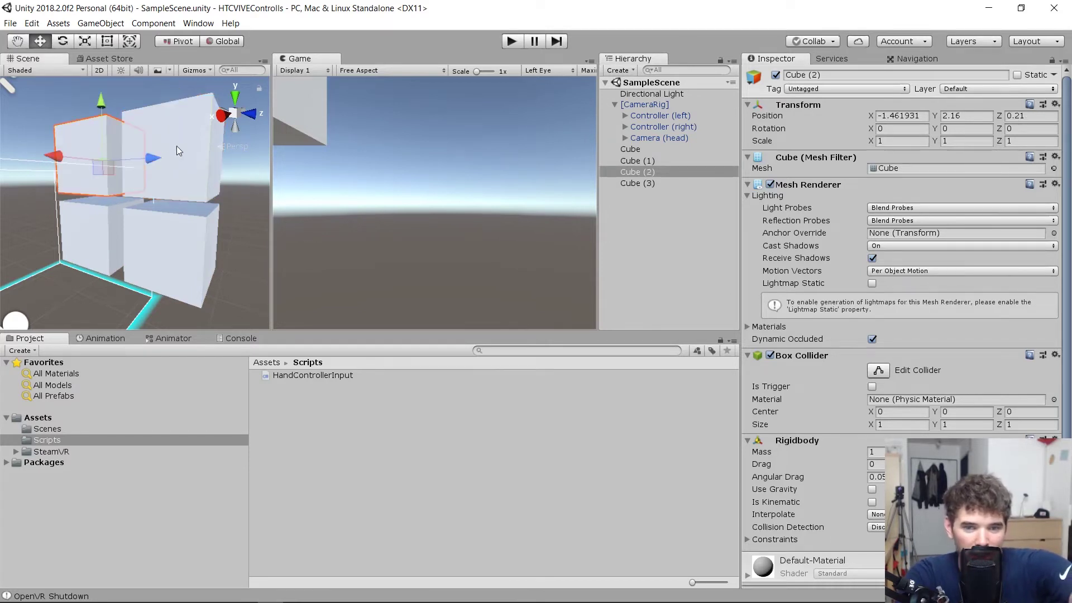
pyautogui.hotkey('ctrl', 'z')
pyautogui.hotkey('ctrl', 'z')
pyautogui.hotkey('ctrl', 'z')
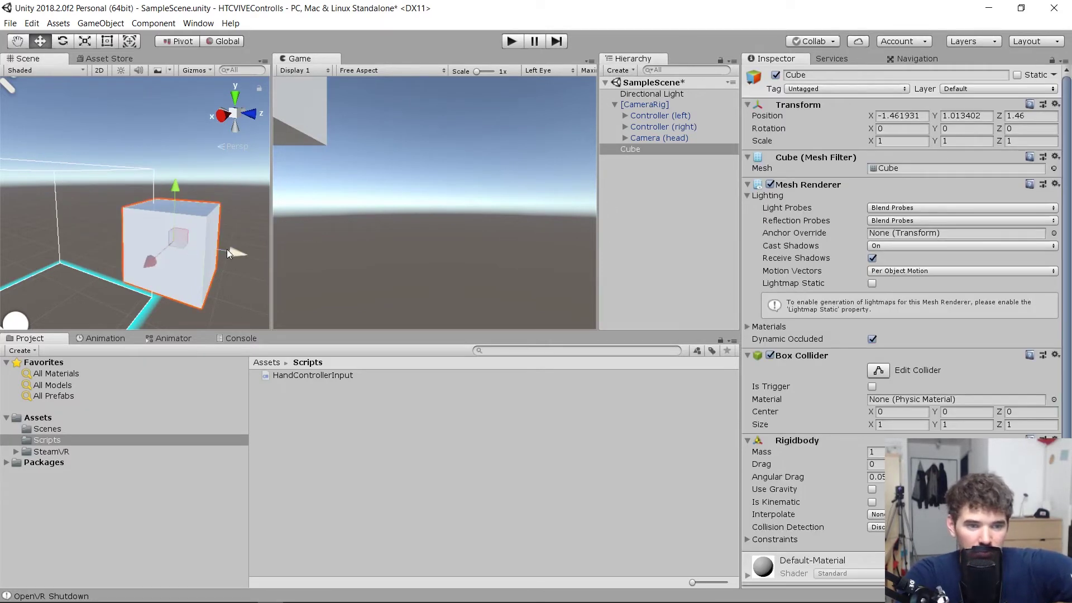
pyautogui.moveTo(227, 249); pyautogui.dragTo(77, 247)
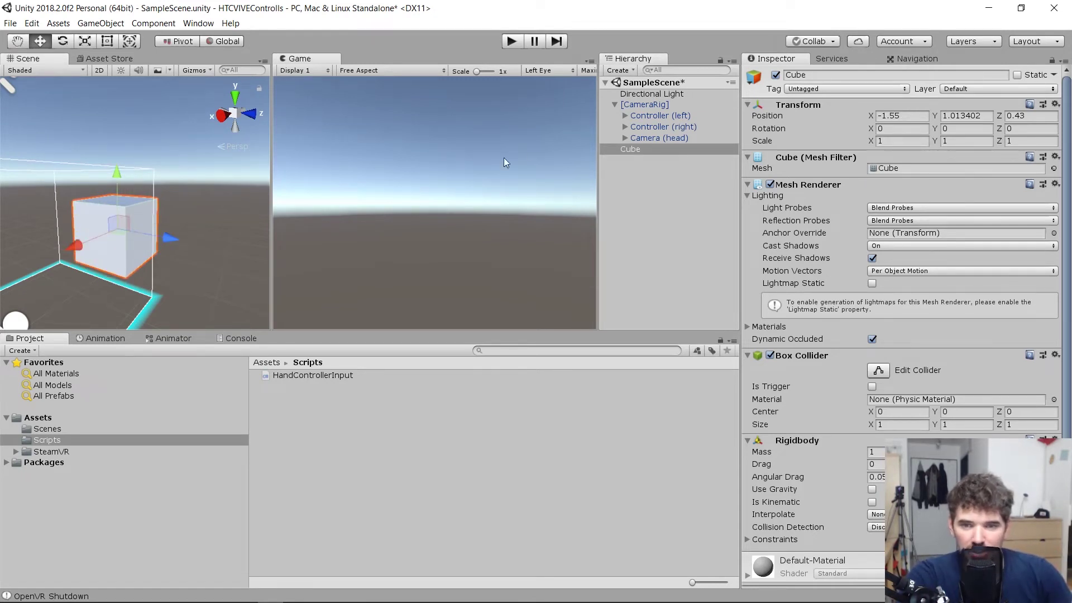
# Select both controllers and enter 100 as their Throw Force
pyautogui.click(651, 114)
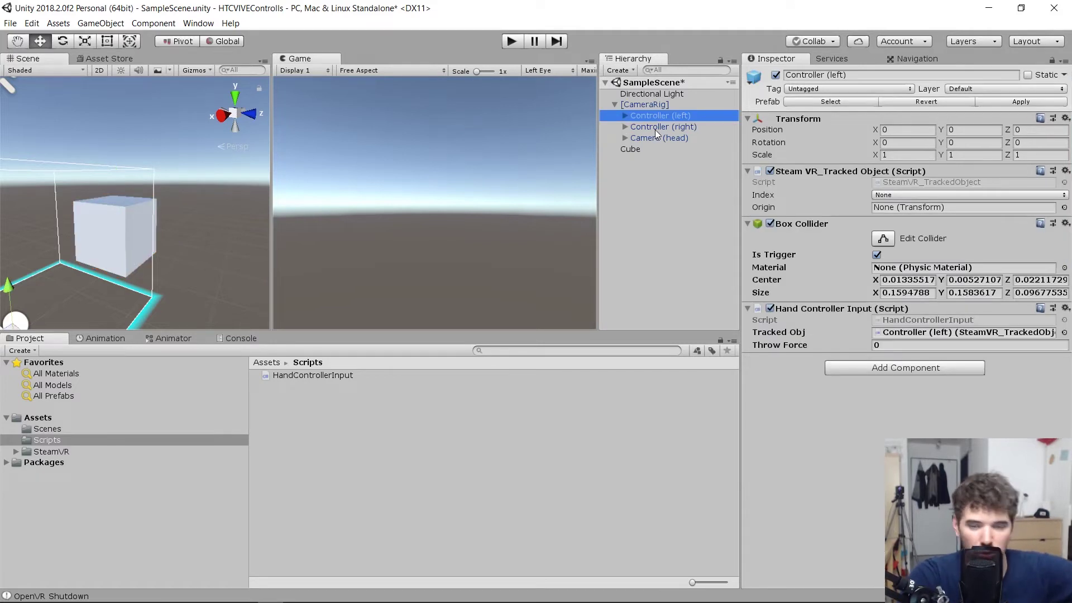
pyautogui.keyDown('ctrl'); pyautogui.click(654, 128); pyautogui.keyUp('ctrl')
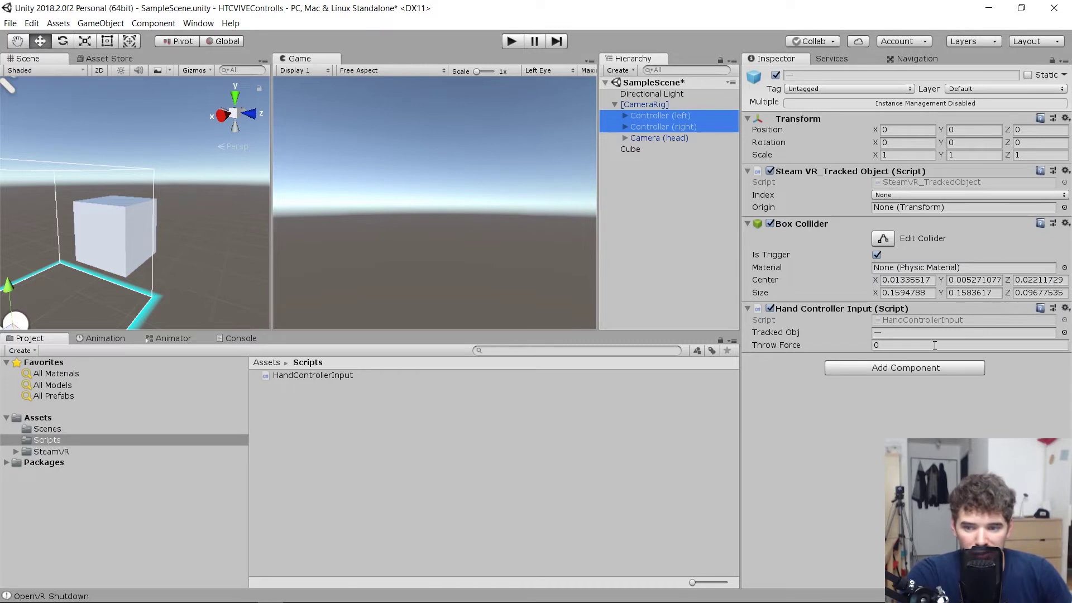
pyautogui.click(782, 345)
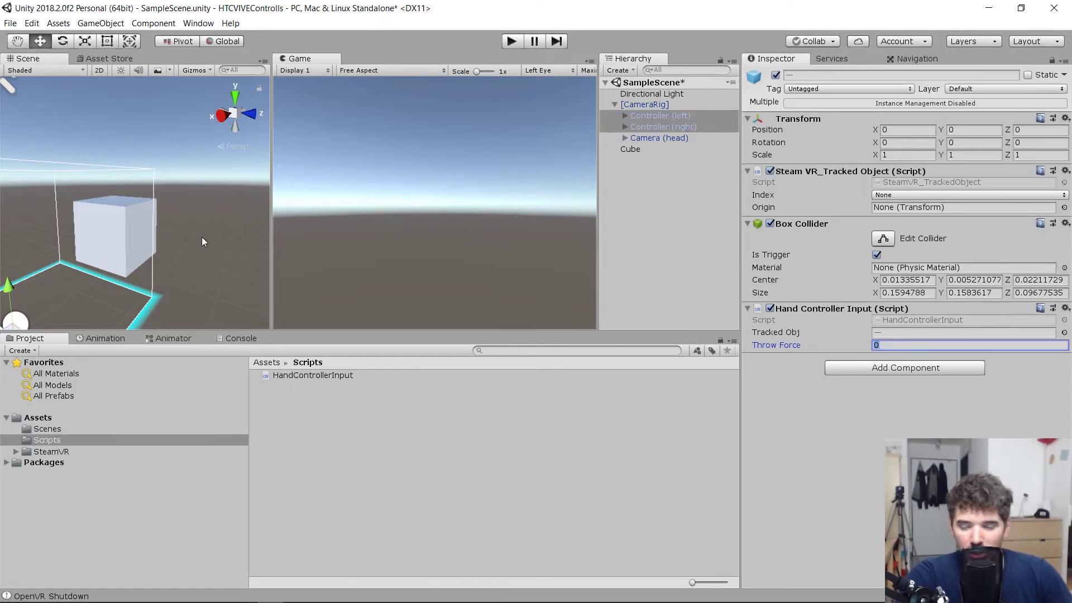
pyautogui.write('1')
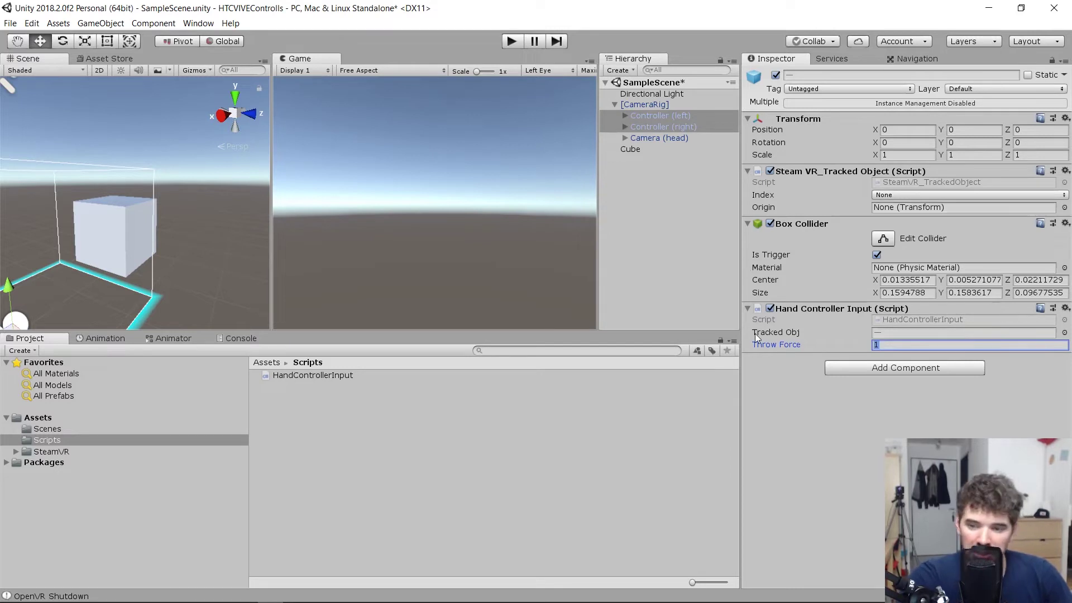
pyautogui.write('100')
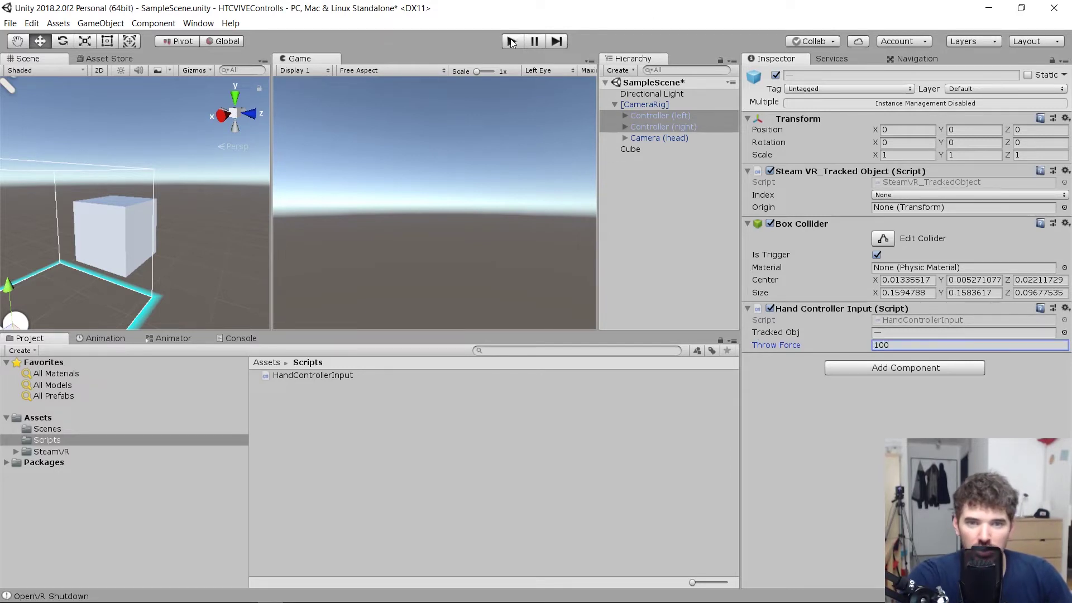
pyautogui.click(510, 40)
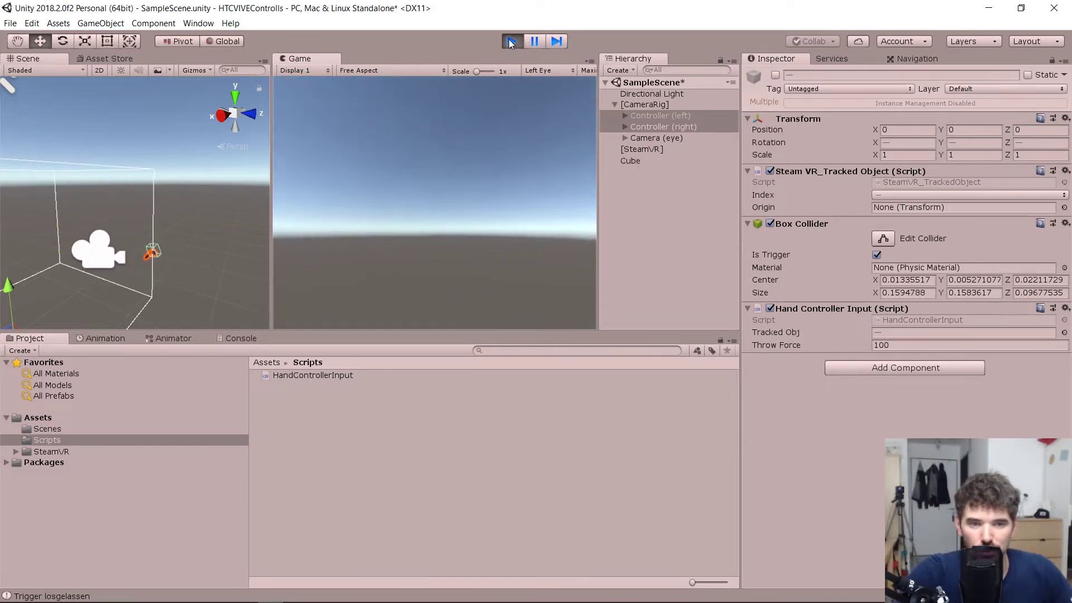
pyautogui.click(510, 41)
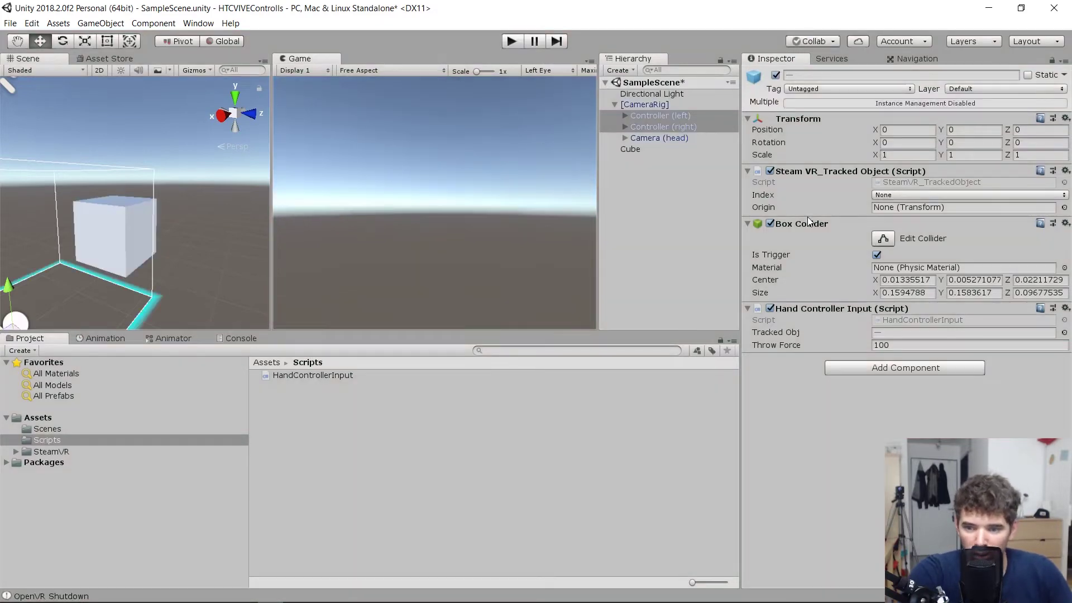
# Lower Throw Force to 1, run and stop a Play-mode test, then clear the selection
pyautogui.click(909, 342)
pyautogui.write('1')
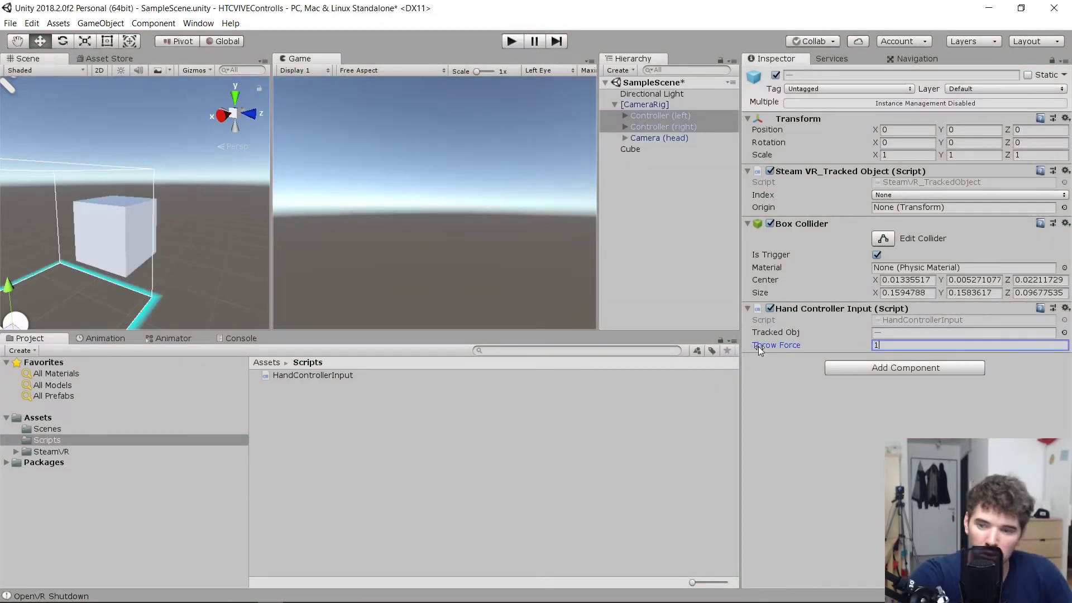
pyautogui.click(511, 41)
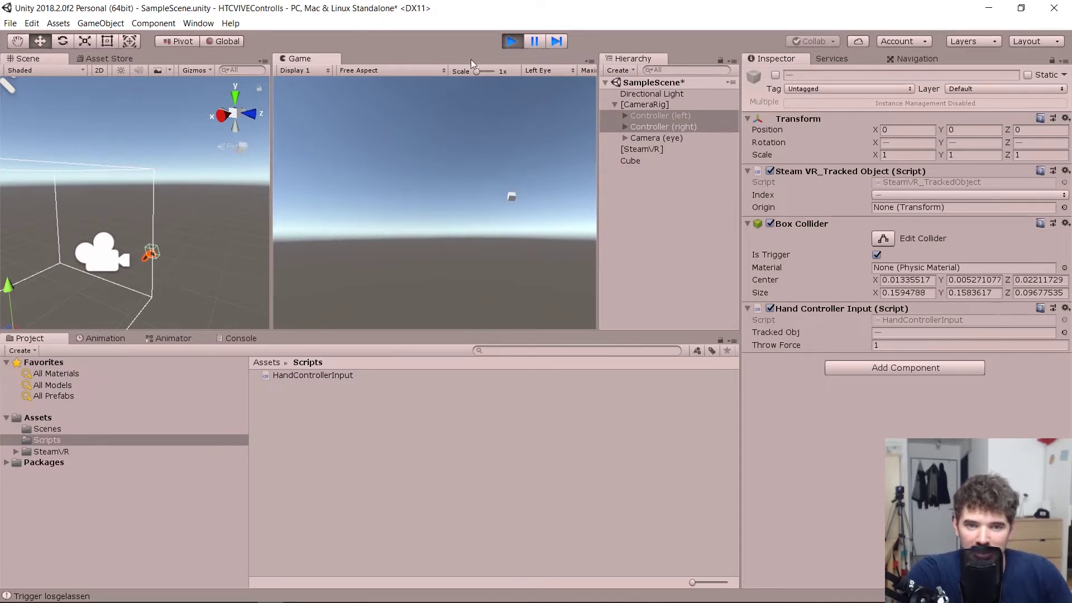
pyautogui.click(517, 41)
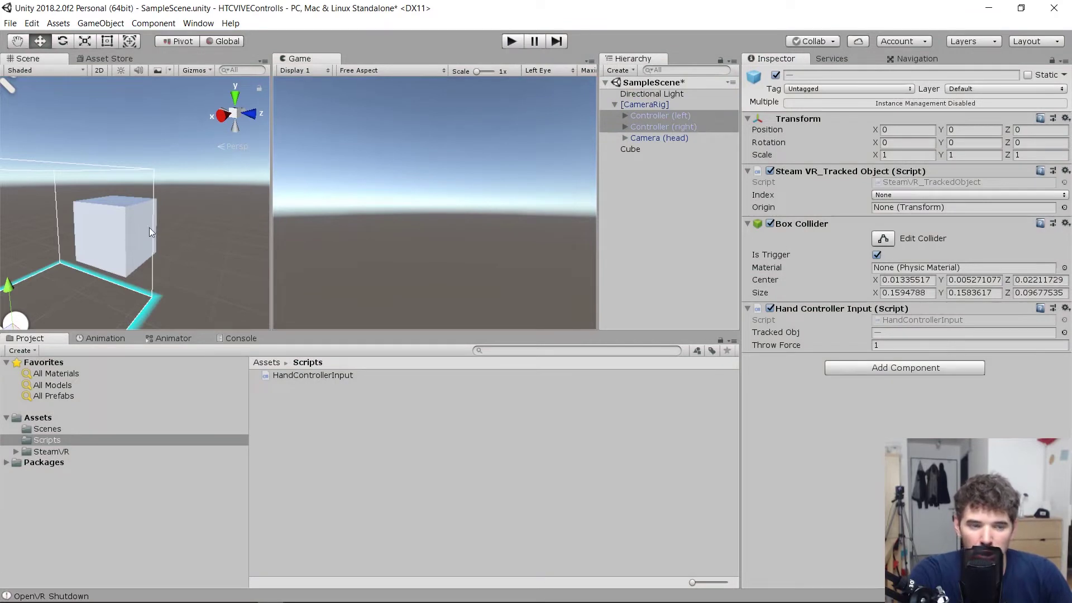
pyautogui.click(616, 178)
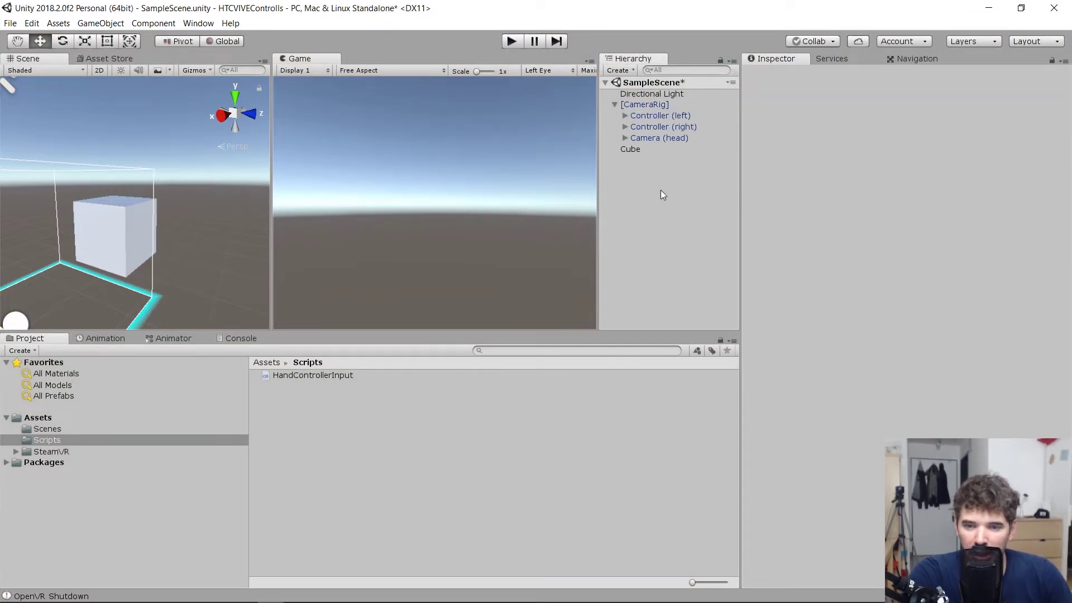
# Create a Plane, drop it to Y -0.02 and scale it to 19.801 as the floor
pyautogui.rightClick(624, 174)
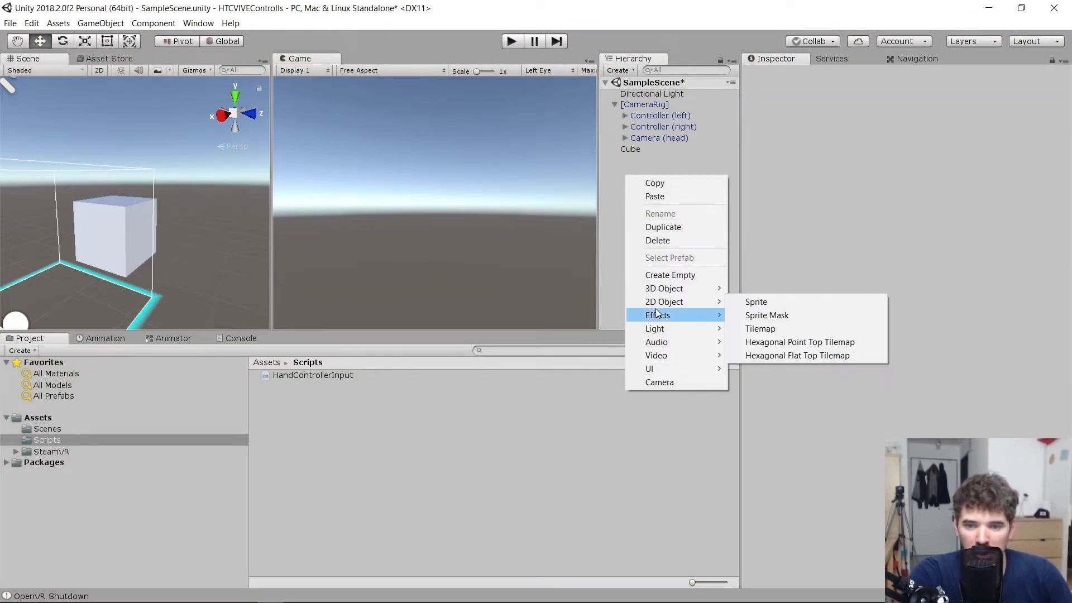
pyautogui.moveTo(670, 288)
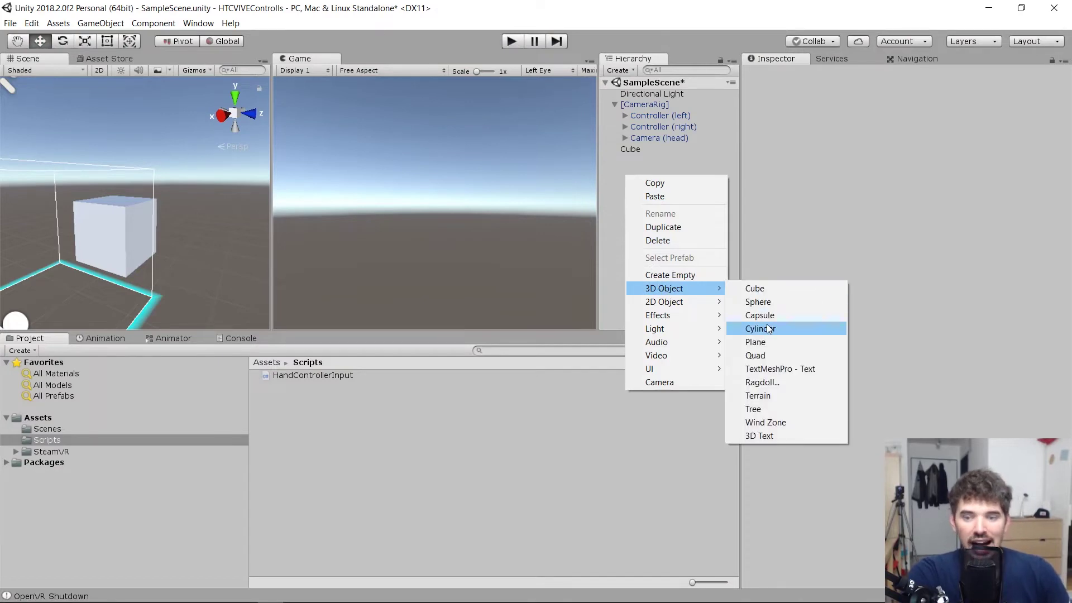
pyautogui.click(774, 344)
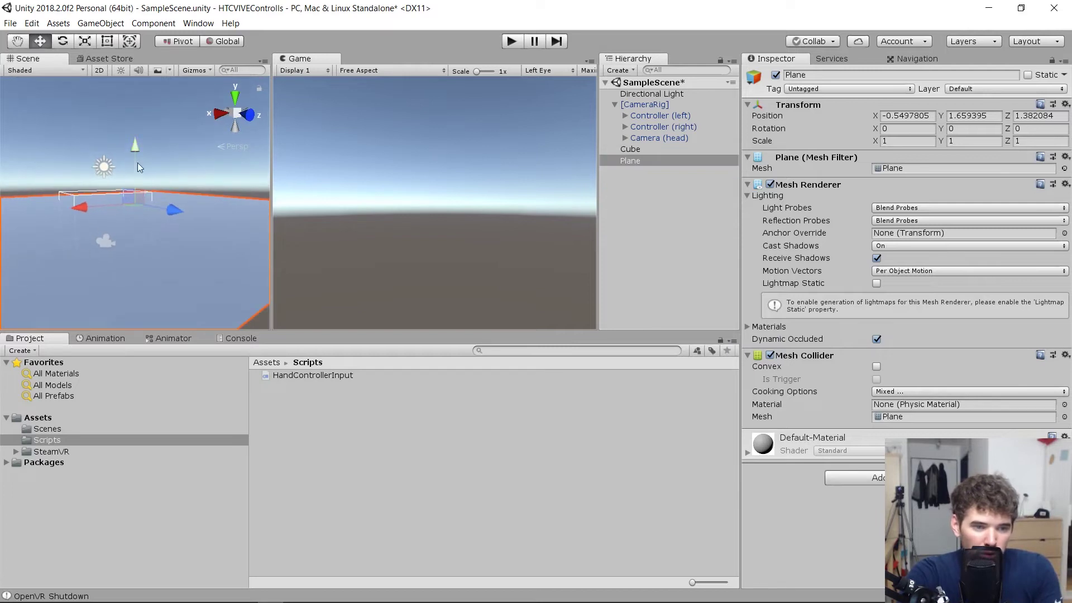
pyautogui.moveTo(133, 145); pyautogui.dragTo(142, 189)
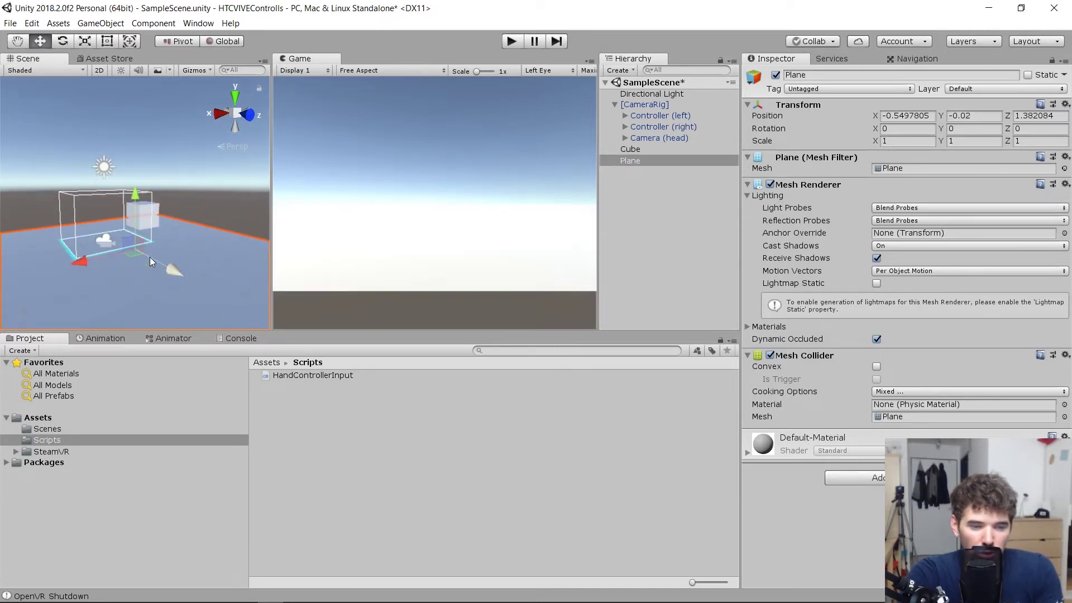
pyautogui.press('r')
pyautogui.moveTo(135, 250); pyautogui.dragTo(921, 106)
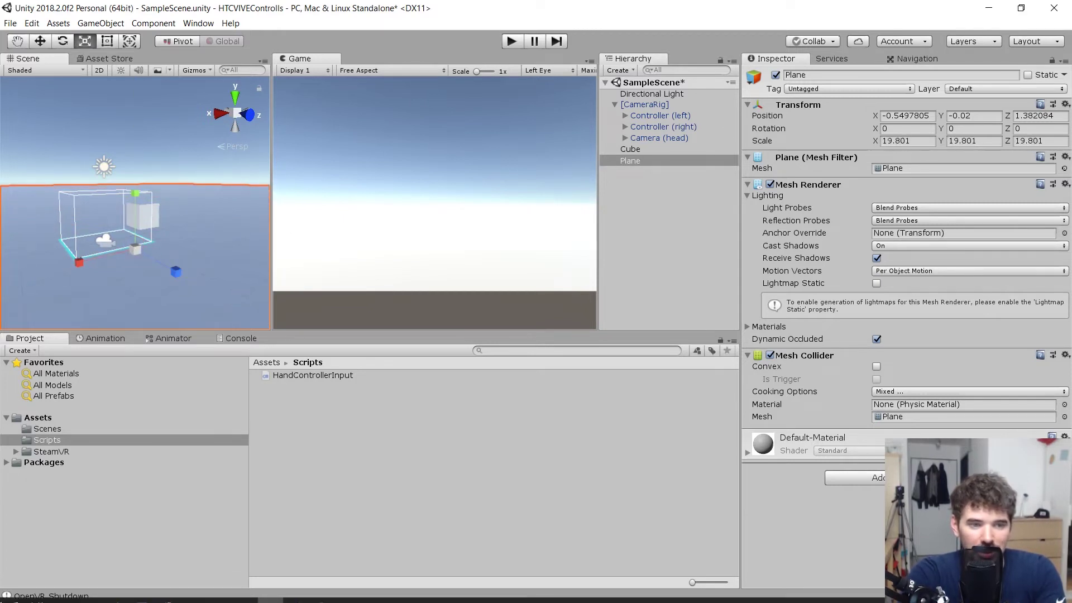
# Enable Use Gravity on the Cube's Rigidbody, then run and stop a play-mode throwing test
pyautogui.click(628, 148)
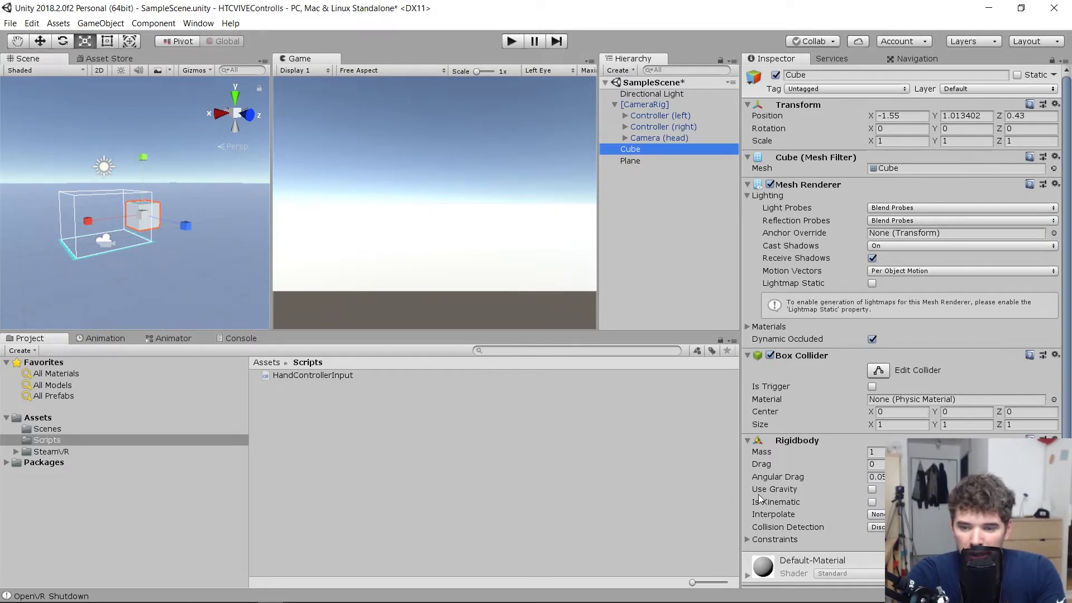
pyautogui.click(872, 489)
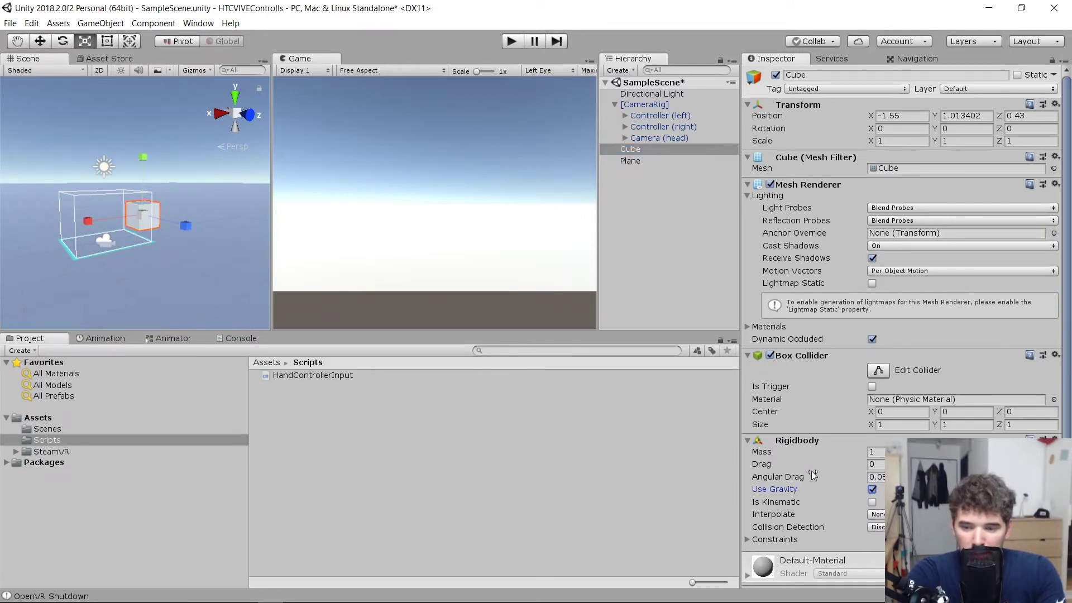
pyautogui.press('f')
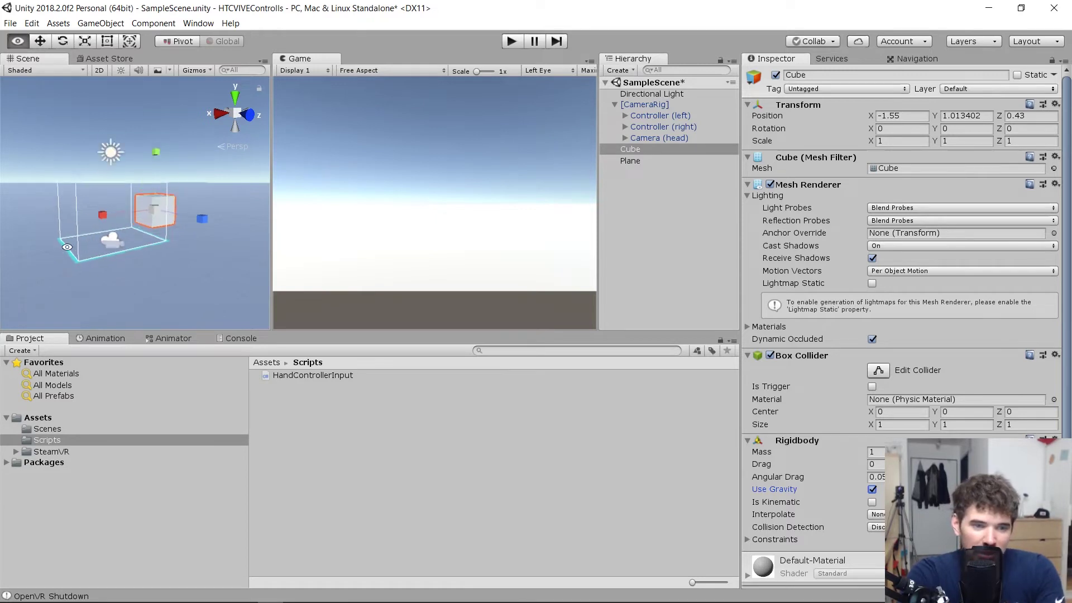
pyautogui.click(511, 41)
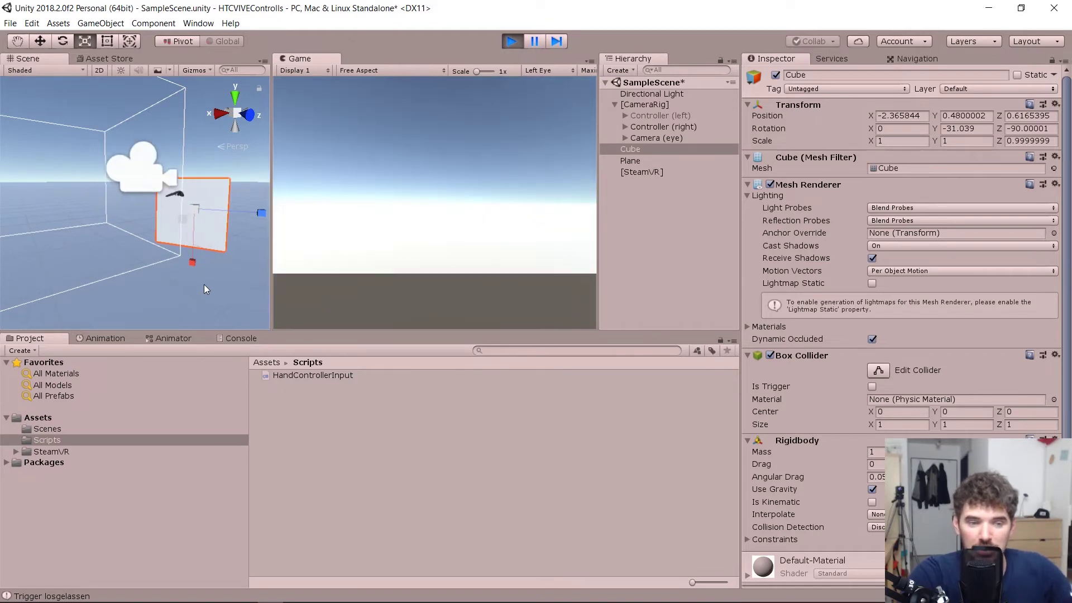
pyautogui.click(512, 41)
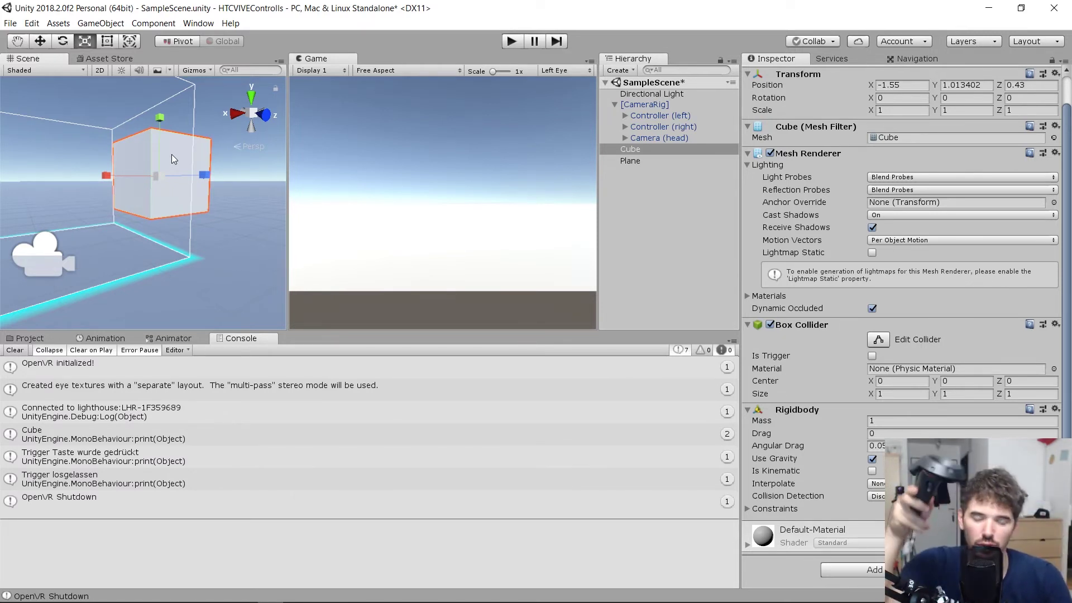
# Trial-tilt the cube with the Rotate tool, undo it, and switch to the HandControllerInput script
pyautogui.press('e')
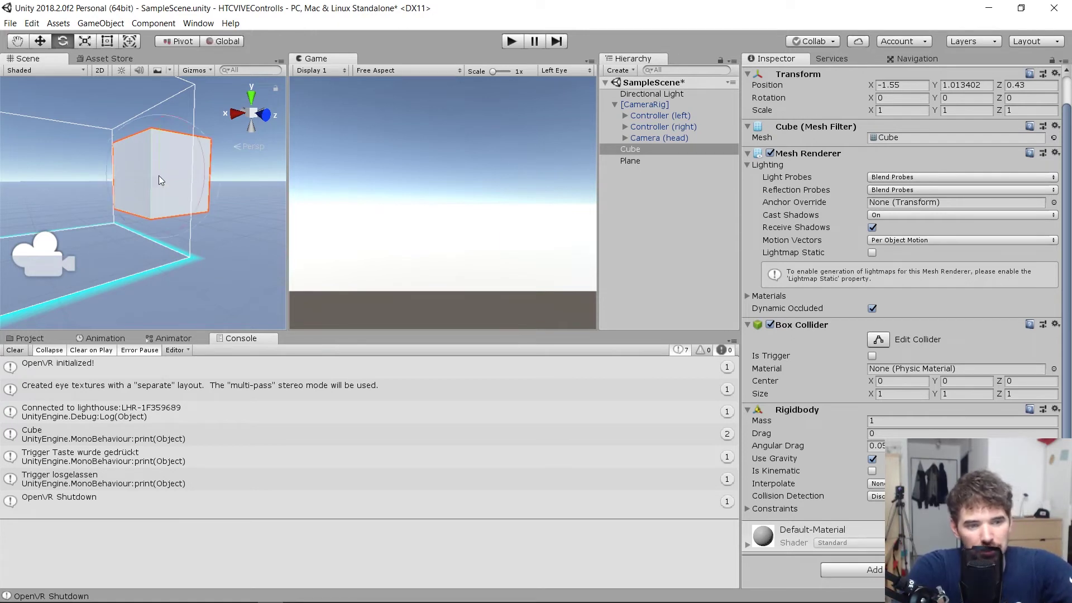
pyautogui.press('w')
pyautogui.moveTo(114, 204)
pyautogui.keyDown('alt'); pyautogui.mouseDown()
pyautogui.moveTo(83, 171)
pyautogui.moveTo(240, 182)
pyautogui.moveTo(165, 210)
pyautogui.mouseUp(); pyautogui.keyUp('alt')
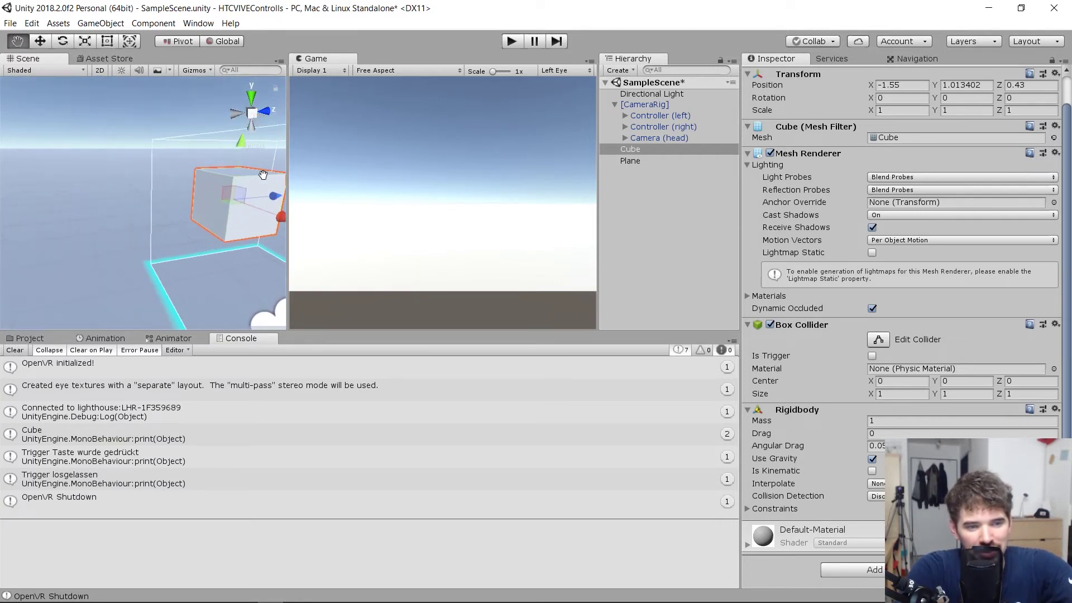
pyautogui.press('e')
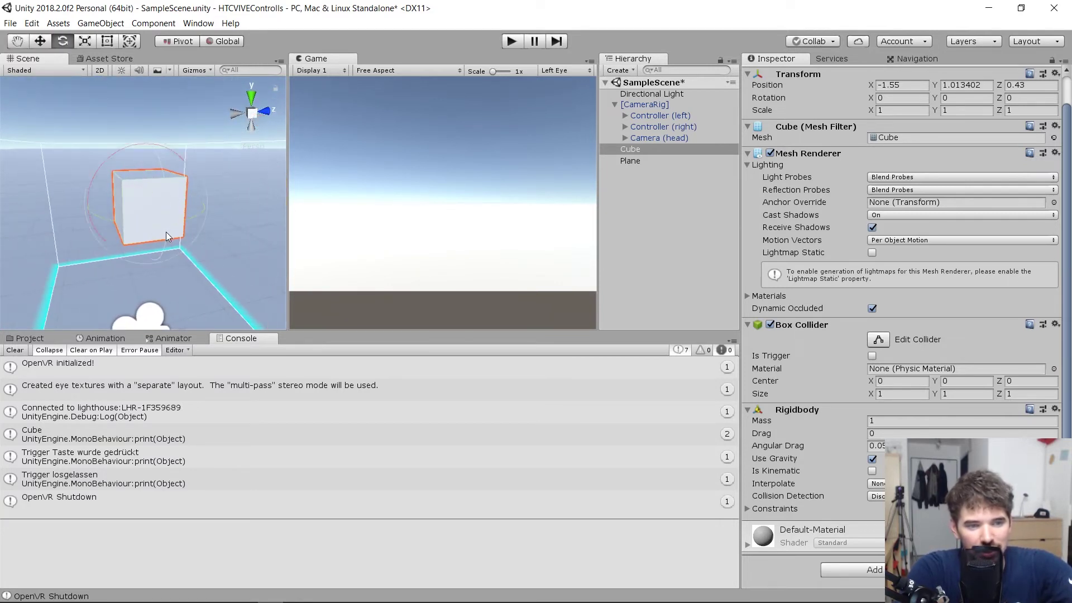
pyautogui.moveTo(166, 232); pyautogui.dragTo(152, 159)
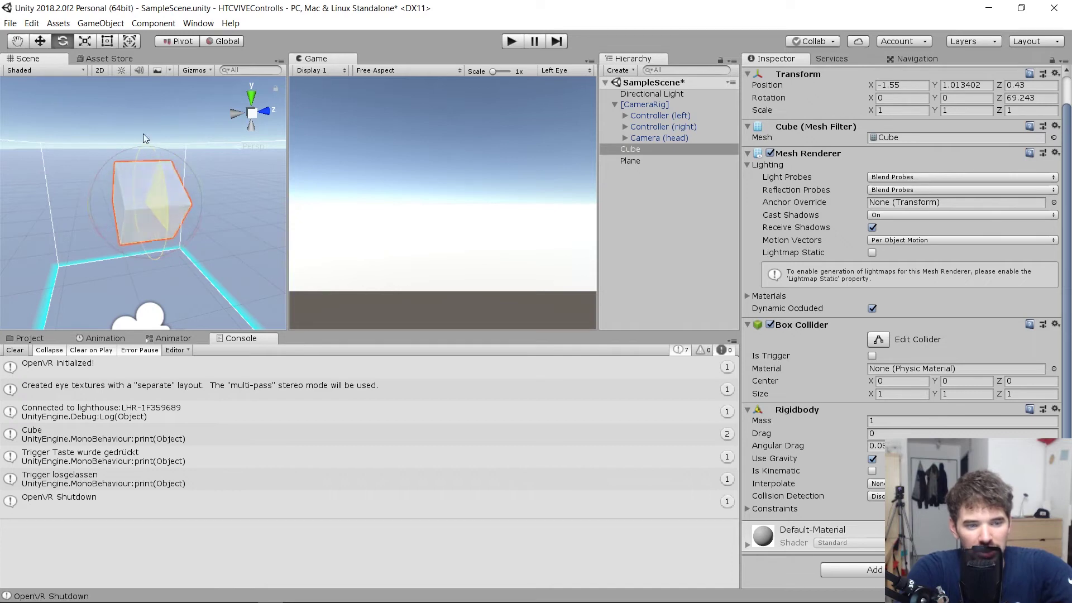
pyautogui.hotkey('ctrl', 'z')
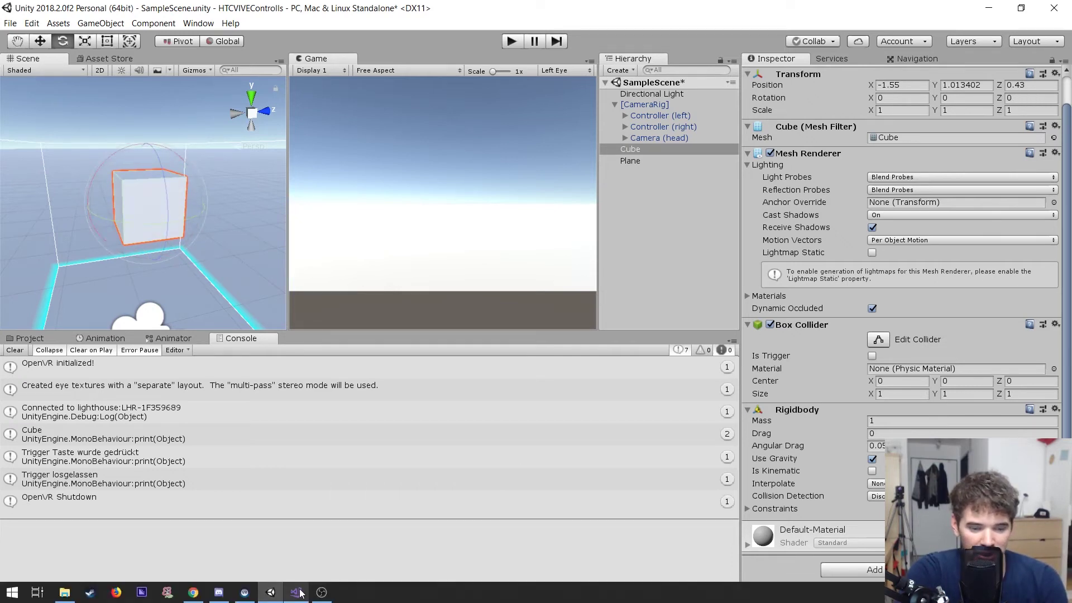
pyautogui.click(296, 599)
# Add 'myRb.angularVelocity = device.angularVelocity;' on line 77, save, and return to Unity
pyautogui.press('Return')
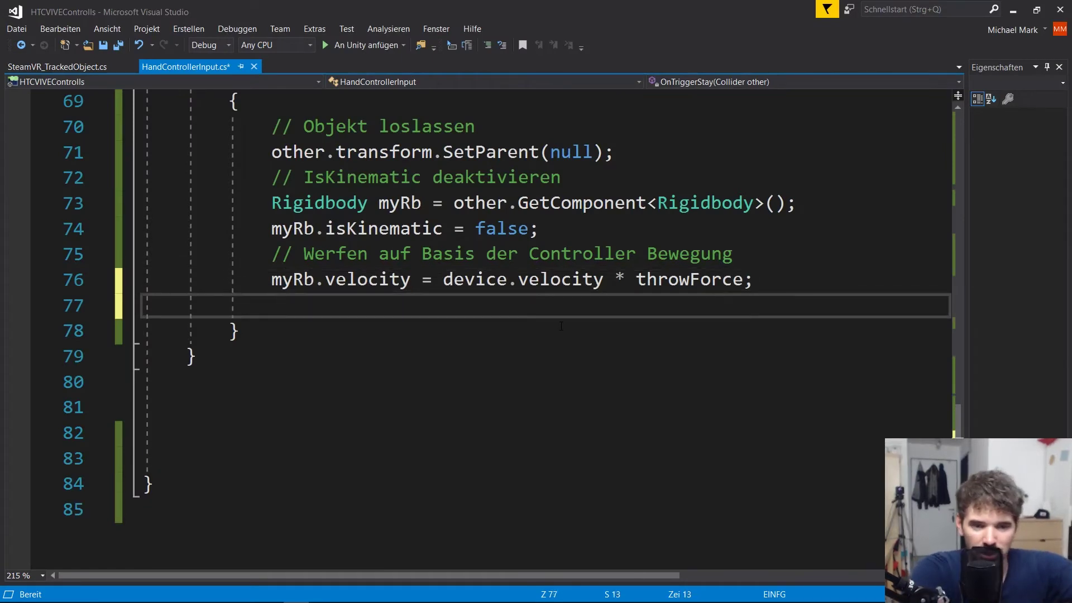
pyautogui.write('myRb')
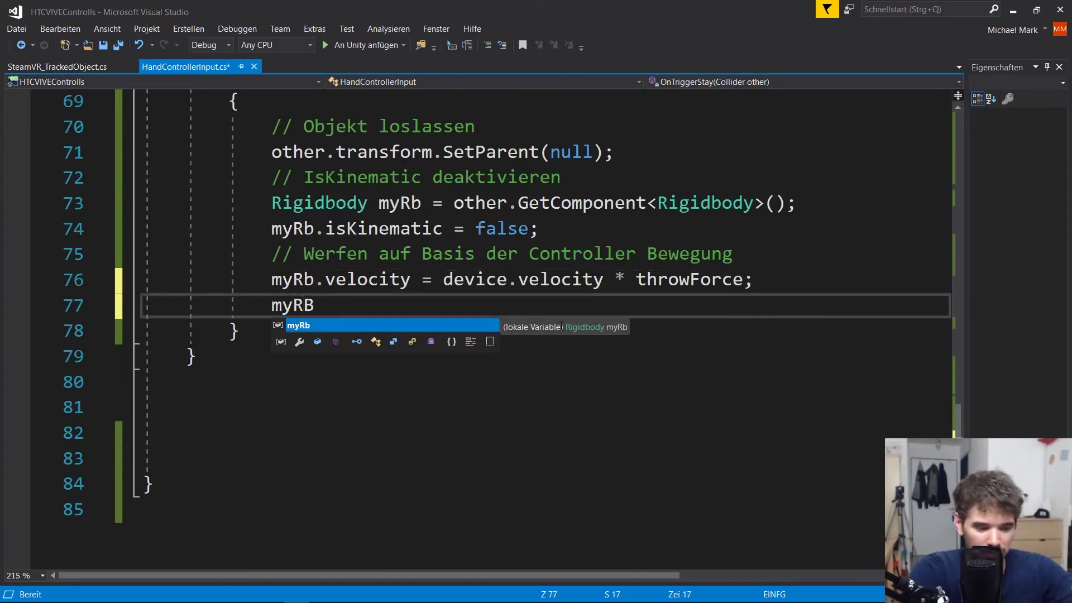
pyautogui.write('.angularVelocity')
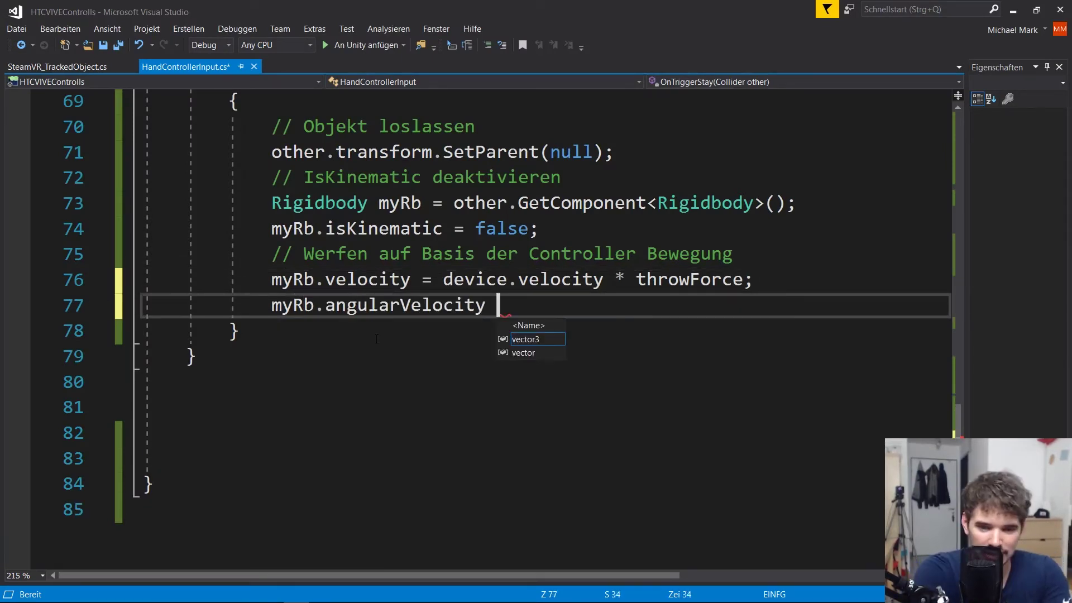
pyautogui.write(' = device.angu')
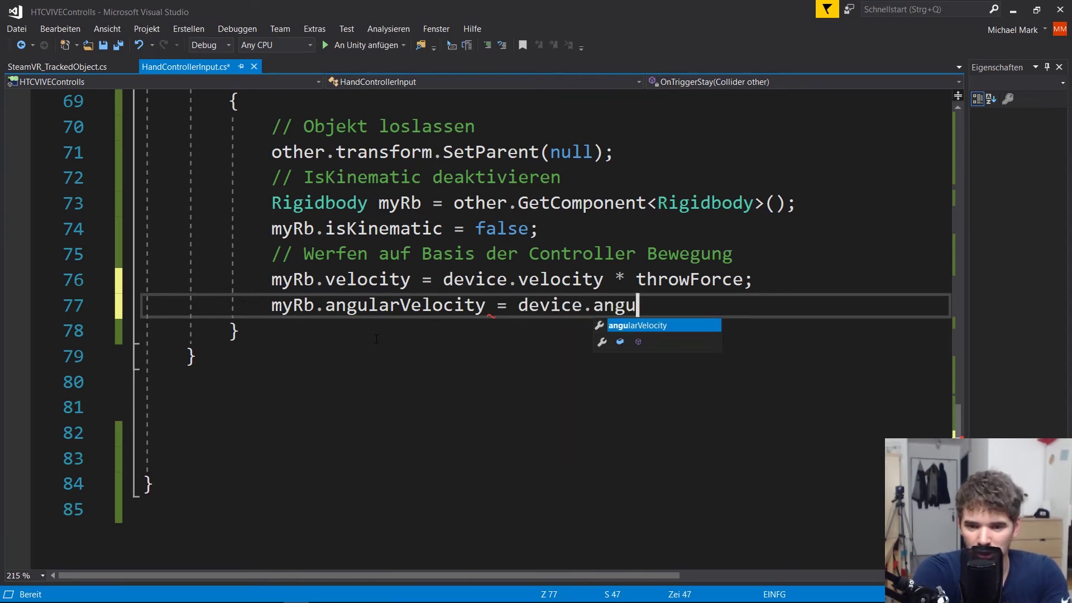
pyautogui.press('Tab')
pyautogui.write(';')
pyautogui.hotkey('ctrl', 's')
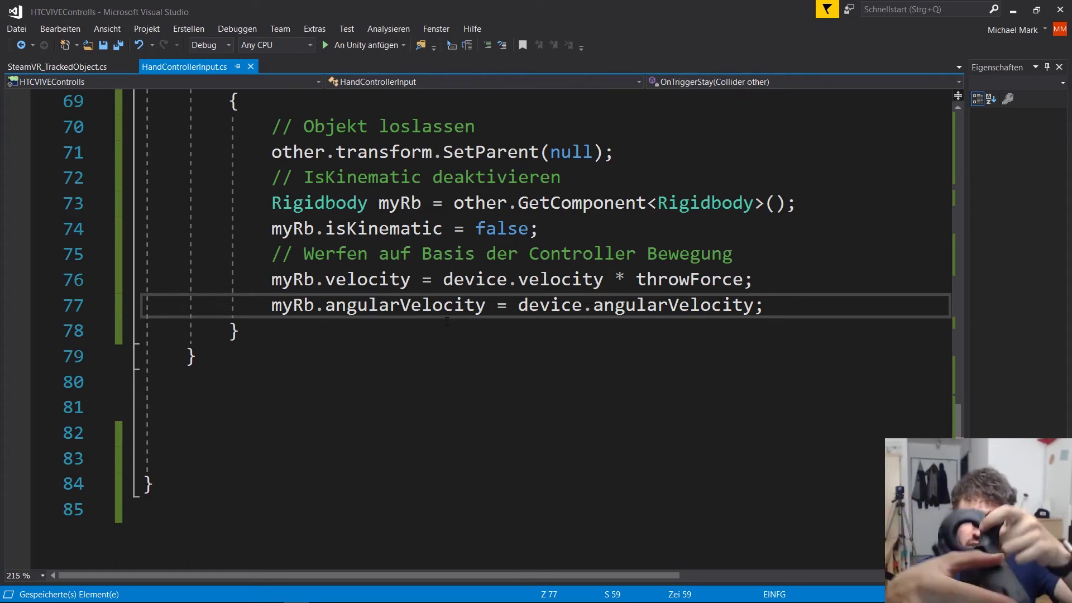
pyautogui.hotkey('alt', 'Tab')
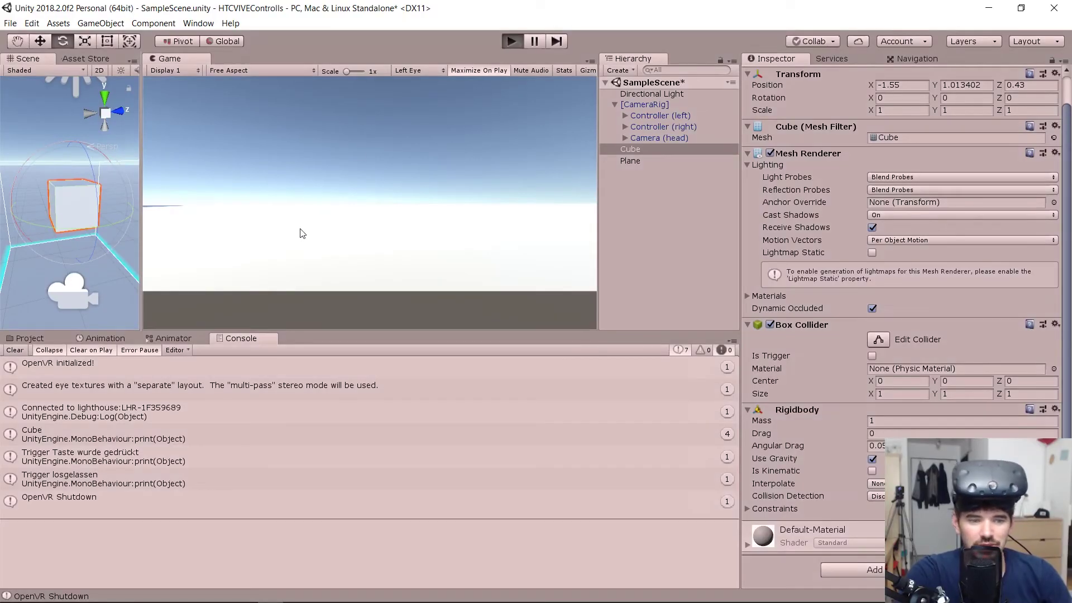
# Run the scene in play mode (Ctrl+P) to test throwing the cube with the Vive controller
pyautogui.hotkey('ctrl', 'p')
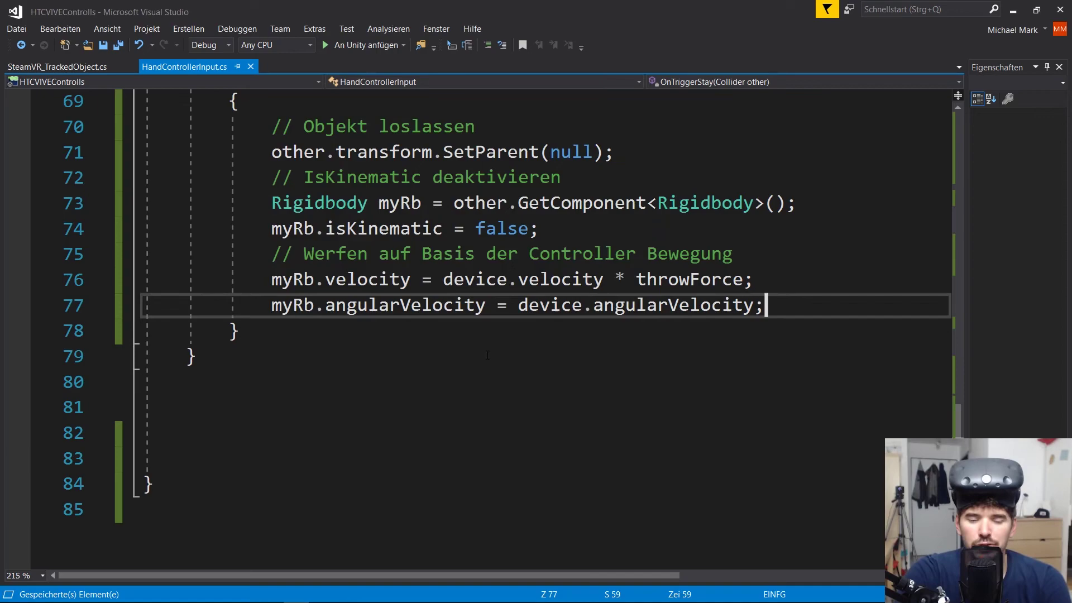
# Scroll through HandControllerInput.cs and highlight the myRb declaration on line 73
pyautogui.scroll(5, 487, 355)
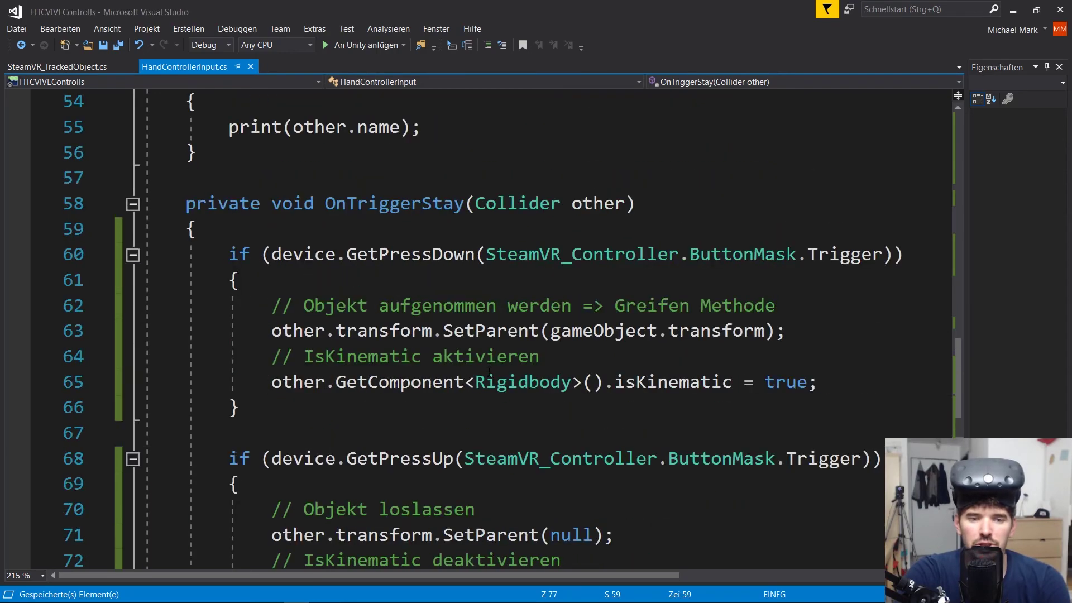
pyautogui.scroll(5, 487, 358)
pyautogui.scroll(7, 488, 369)
pyautogui.scroll(3, 490, 374)
pyautogui.scroll(-7, 489, 374)
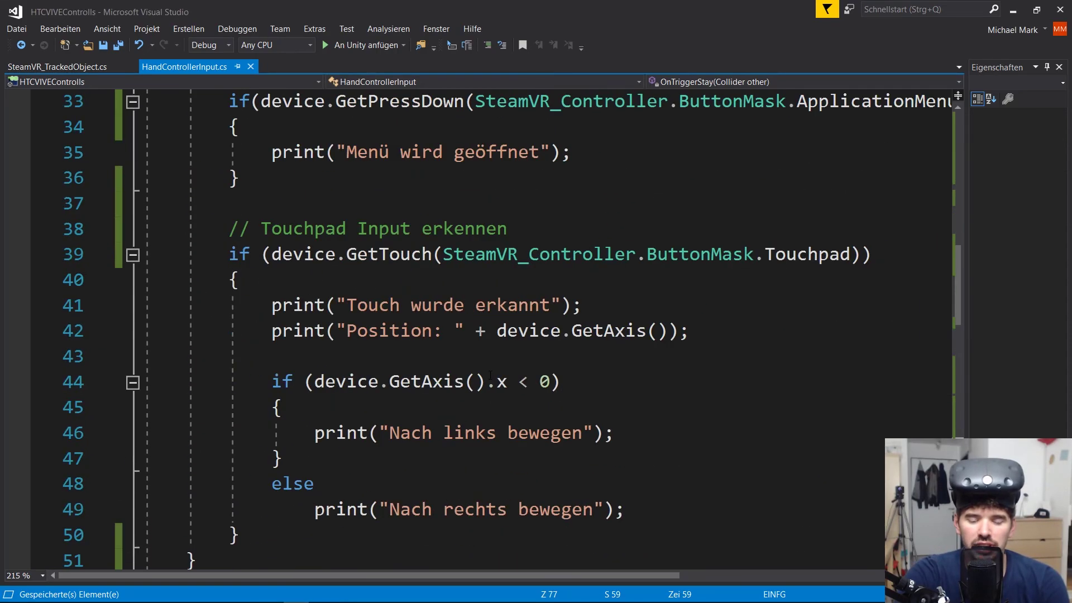
pyautogui.scroll(-6, 490, 374)
pyautogui.scroll(-4, 490, 375)
pyautogui.scroll(-2, 490, 375)
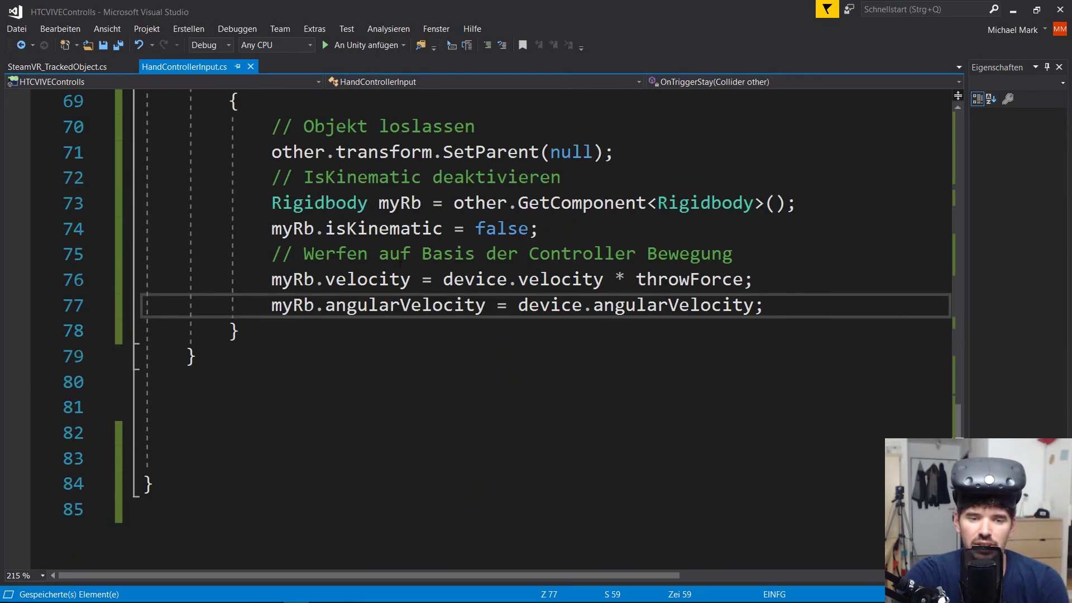
pyautogui.scroll(1, 311, 286)
pyautogui.moveTo(270, 279); pyautogui.dragTo(423, 281)
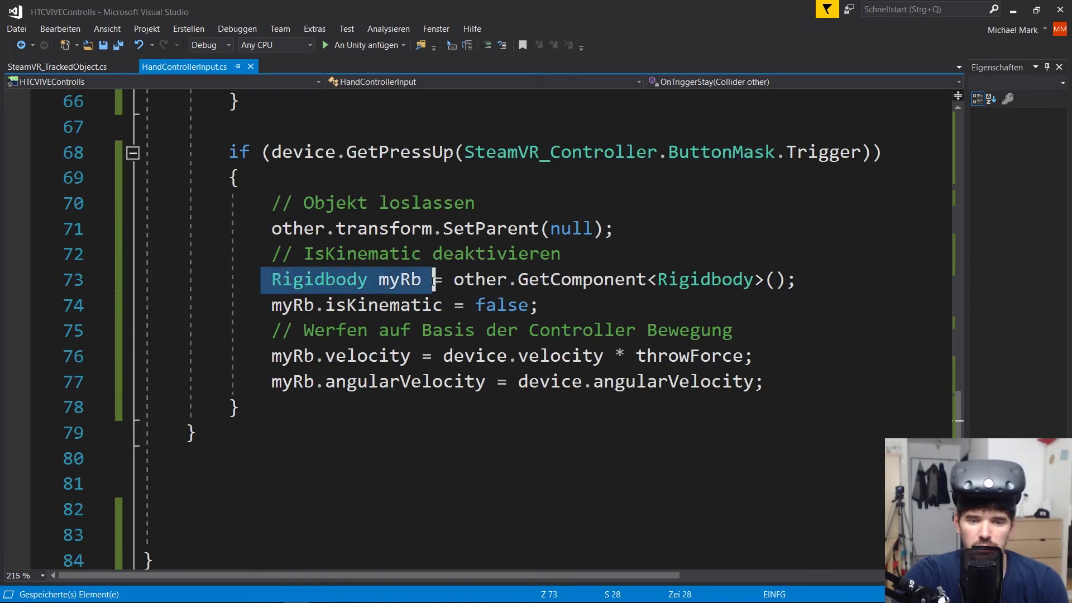
pyautogui.moveTo(263, 279); pyautogui.dragTo(421, 280)
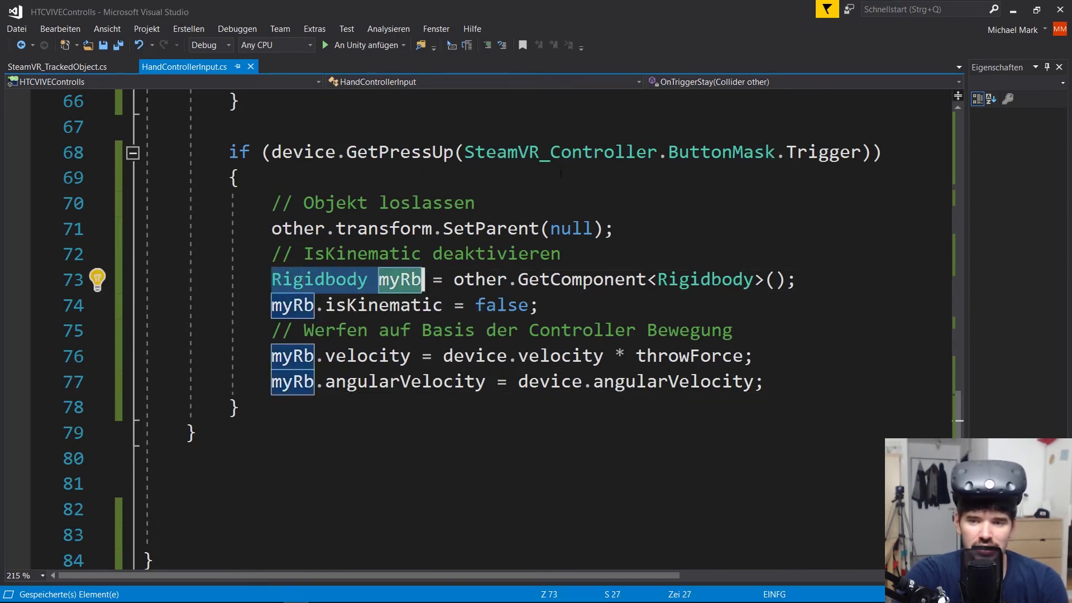
# Highlight the release lines: isKinematic, velocity × throwForce, and angularVelocity
pyautogui.scroll(1, 491, 279)
pyautogui.scroll(-2, 492, 279)
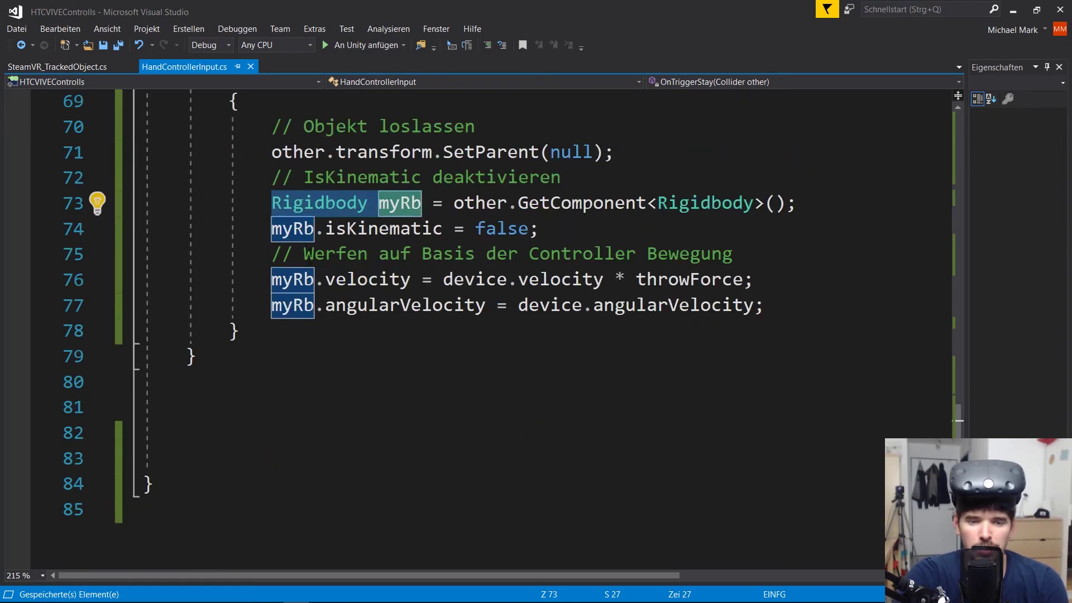
pyautogui.click(306, 228)
pyautogui.moveTo(271, 229); pyautogui.dragTo(539, 228)
pyautogui.moveTo(271, 279); pyautogui.dragTo(753, 279)
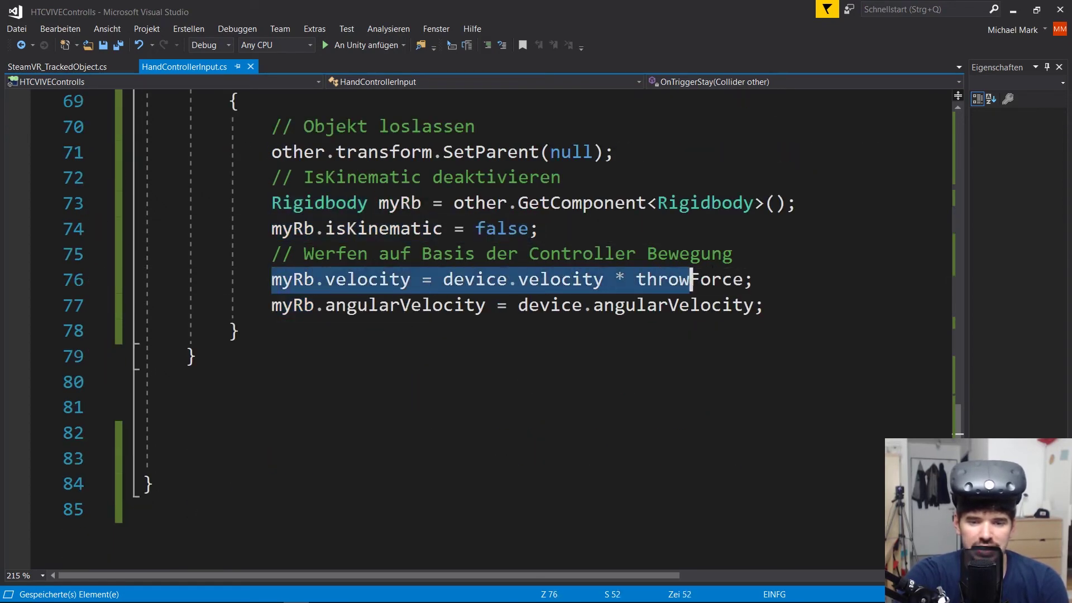
pyautogui.moveTo(271, 306); pyautogui.dragTo(762, 306)
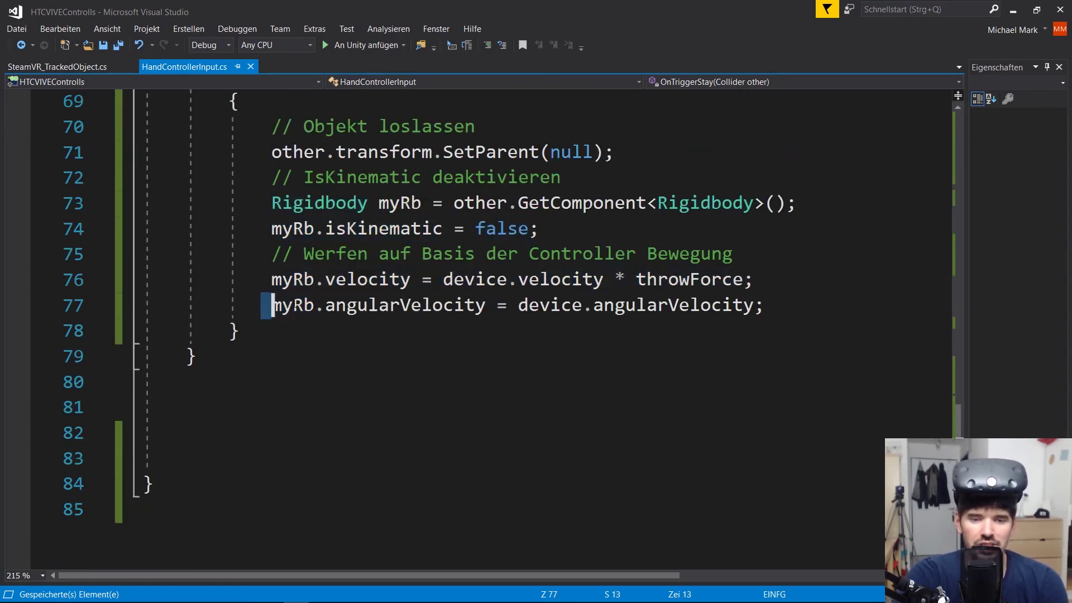
pyautogui.click(765, 305)
# Point out throwForce on line 76 and its declaration on line 10, then minimize Visual Studio
pyautogui.scroll(2, 765, 299)
pyautogui.click(754, 433)
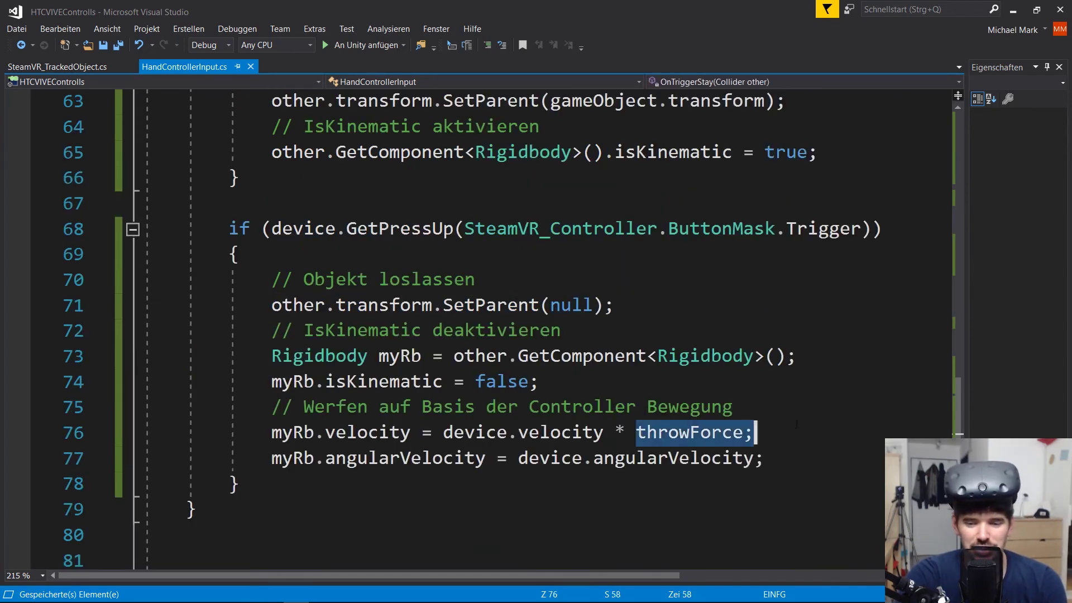
pyautogui.scroll(1, 669, 390)
pyautogui.scroll(11, 608, 393)
pyautogui.scroll(8, 609, 392)
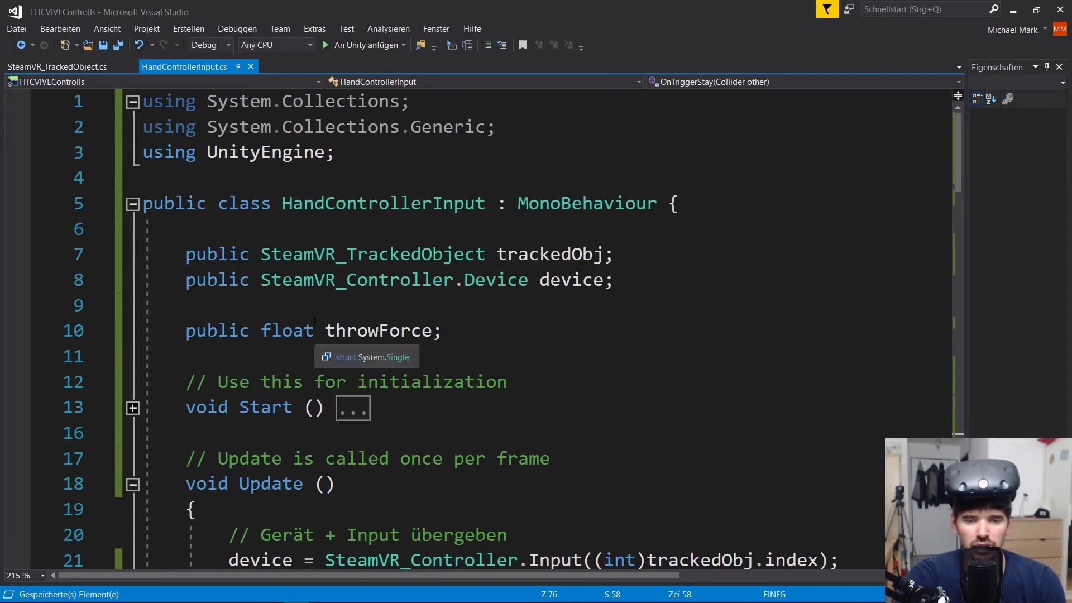
pyautogui.click(190, 331)
pyautogui.moveTo(193, 331); pyautogui.dragTo(442, 331)
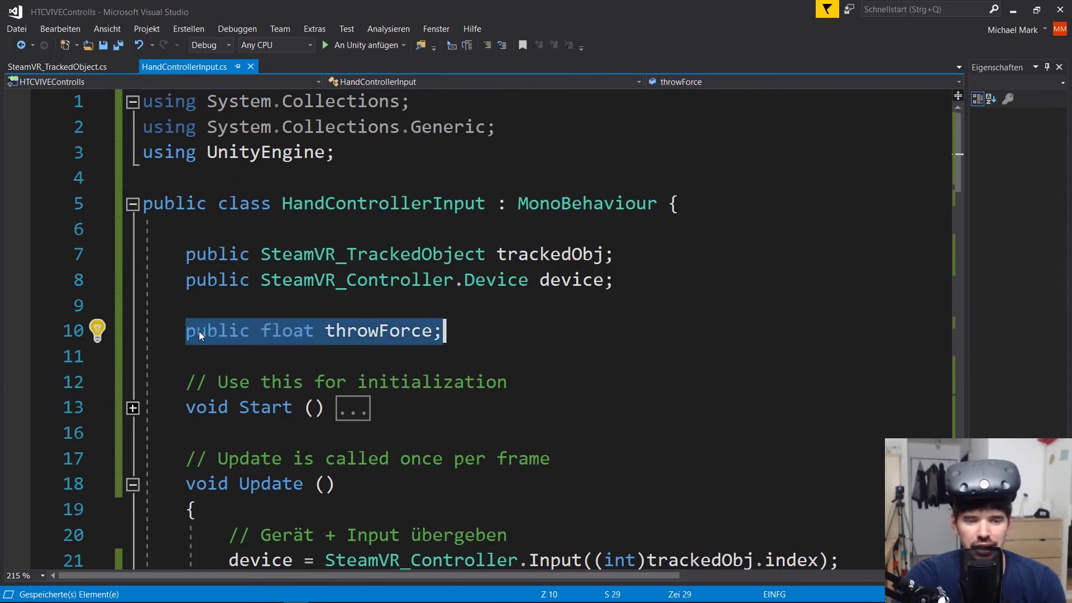
pyautogui.click(188, 305)
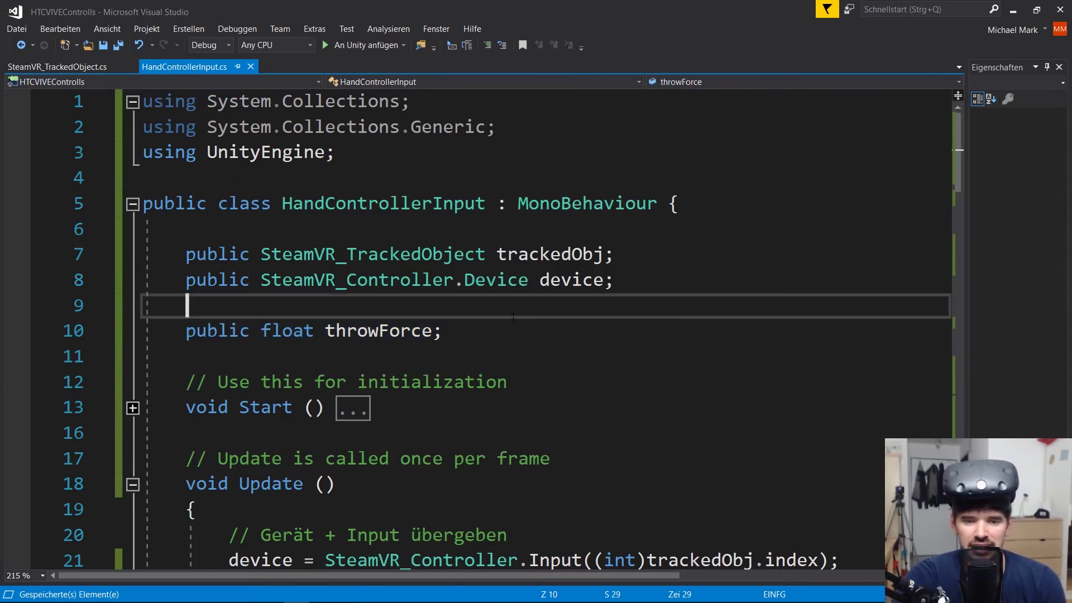
pyautogui.click(1013, 12)
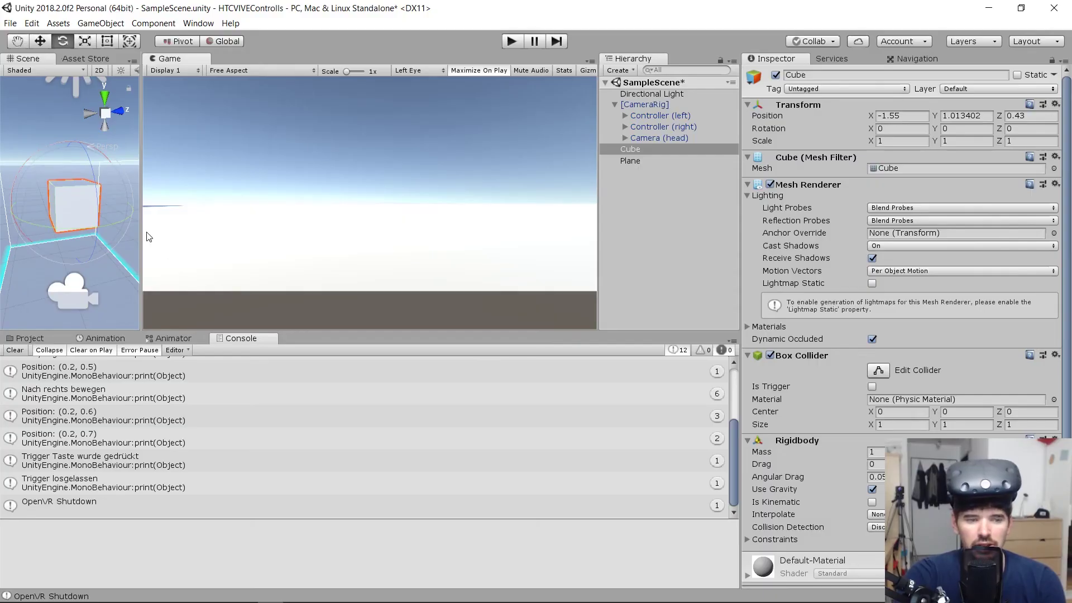
# Widen the Scene view, turn off Use Gravity on the Cube, and start play mode
pyautogui.moveTo(138, 222); pyautogui.dragTo(395, 221)
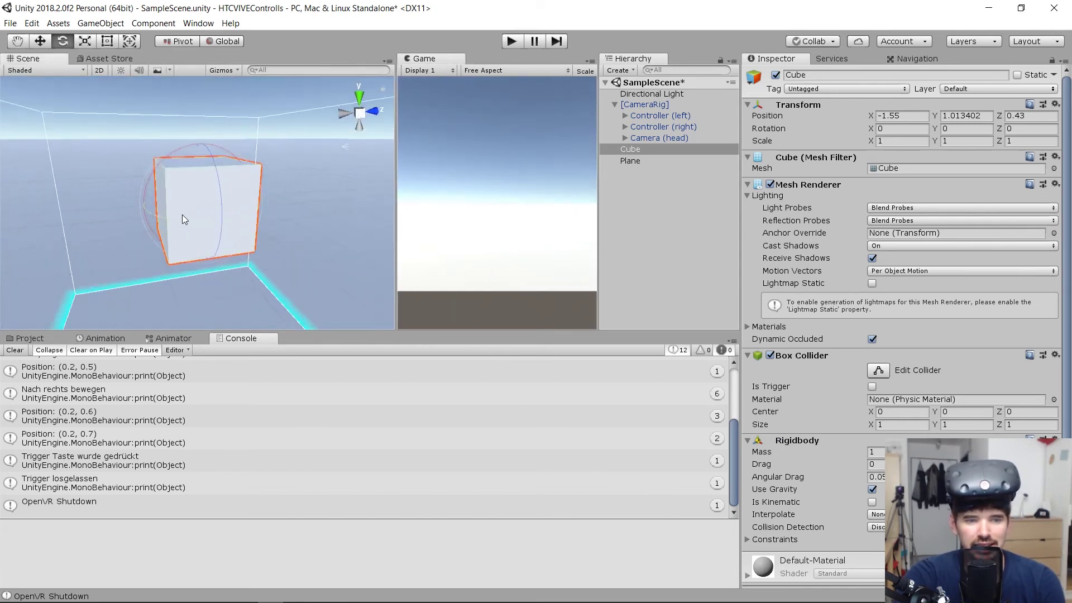
pyautogui.scroll(5, 184, 217)
pyautogui.scroll(-3, 203, 219)
pyautogui.scroll(3, 203, 219)
pyautogui.scroll(-3, 203, 219)
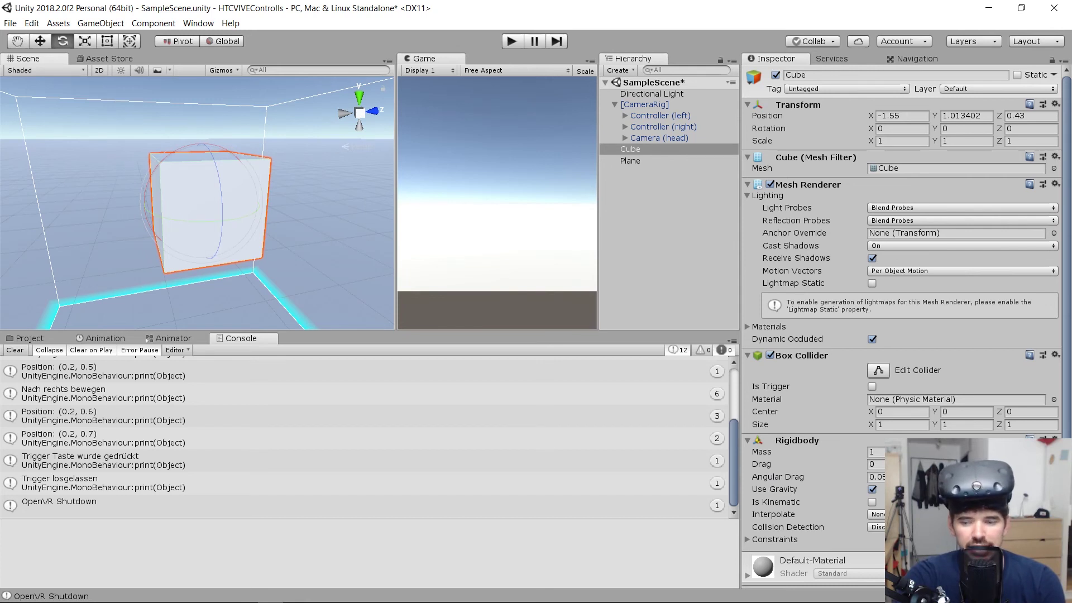
pyautogui.click(871, 490)
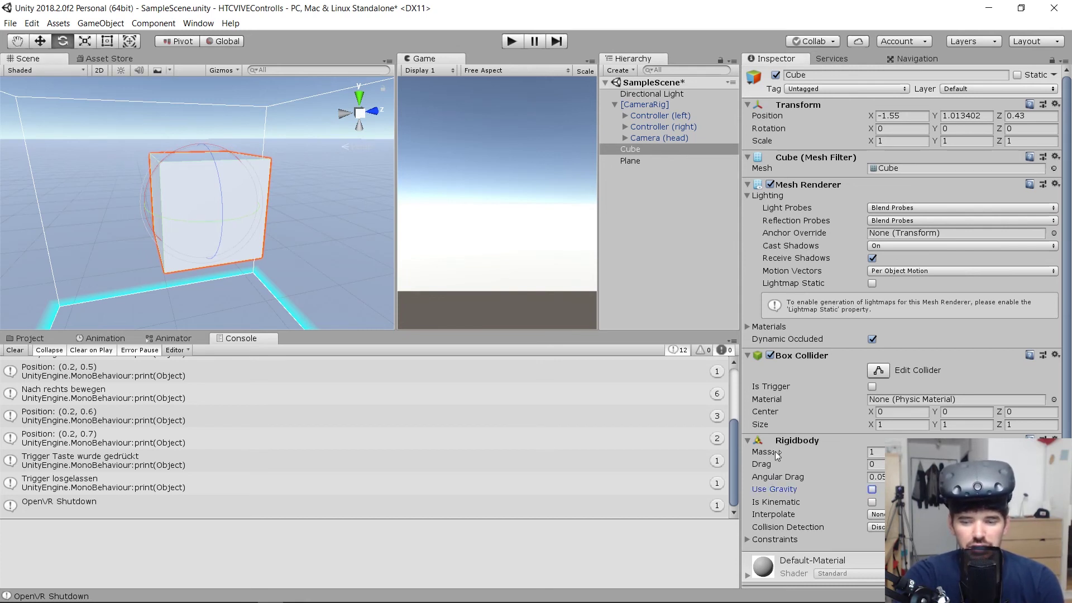
pyautogui.click(510, 42)
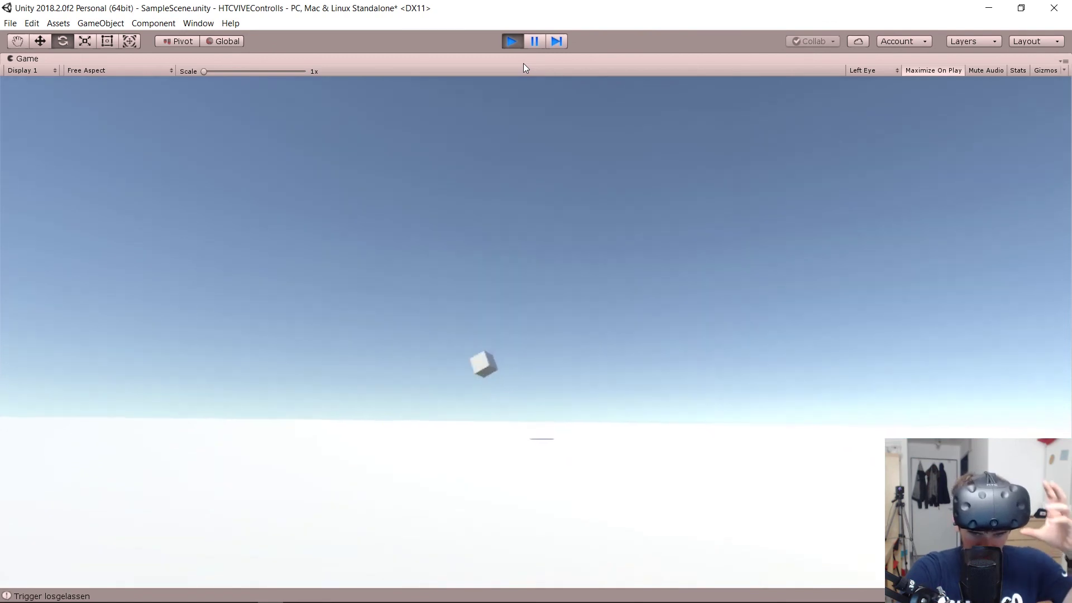
# Stop play mode to end the gravity-free throwing test
pyautogui.click(511, 41)
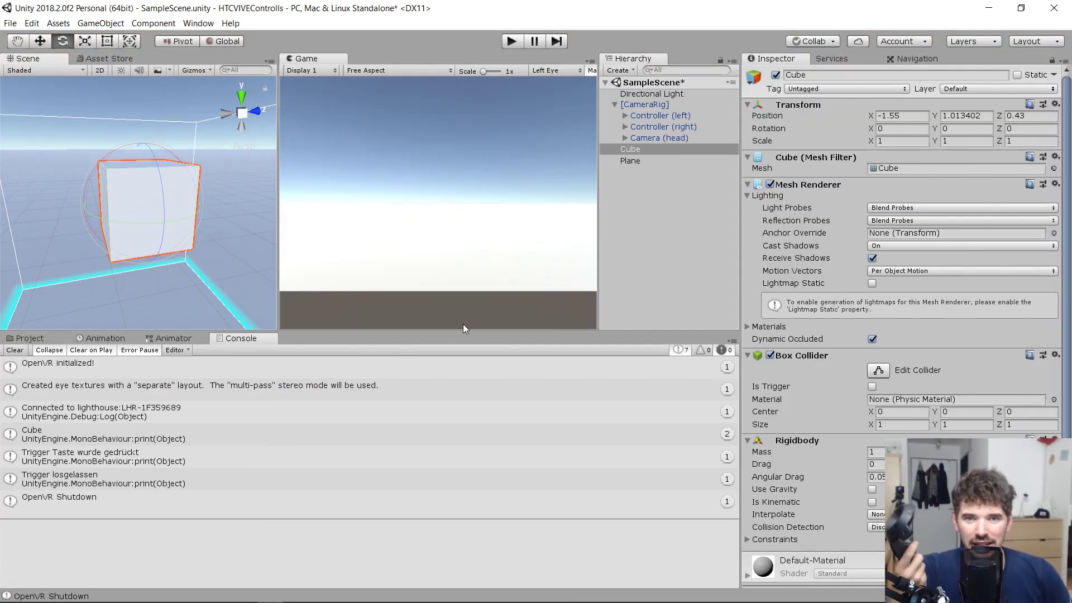